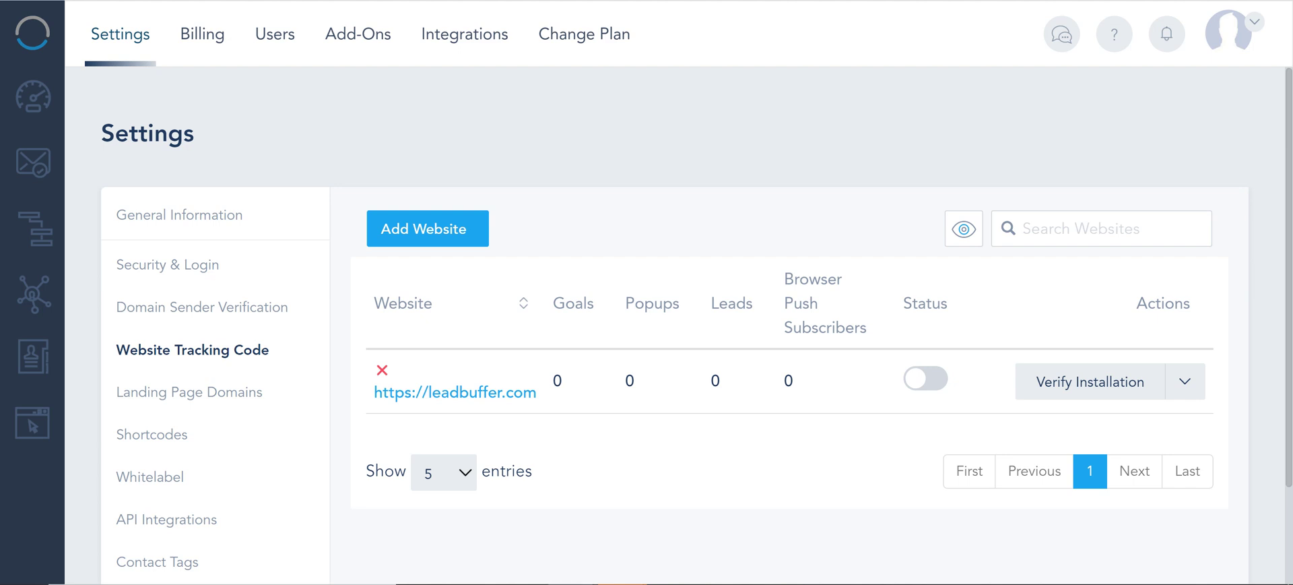
Step: Load the leadbuffer landing page in a new tab and allow it to show notifications
{"action": "key", "text": "ctrl+t"}
{"action": "type", "text": "https://pages.leadbuffer.com/18858/welcome-offer"}
{"action": "key", "text": "Return"}
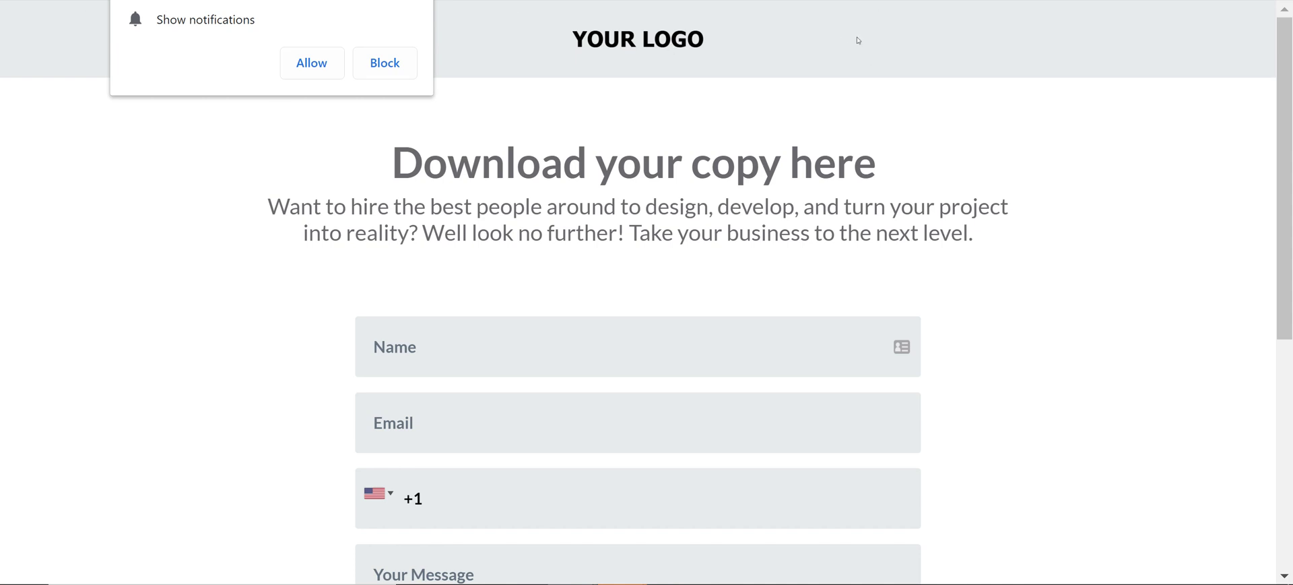
{"action": "left_click", "coordinate": [311, 64]}
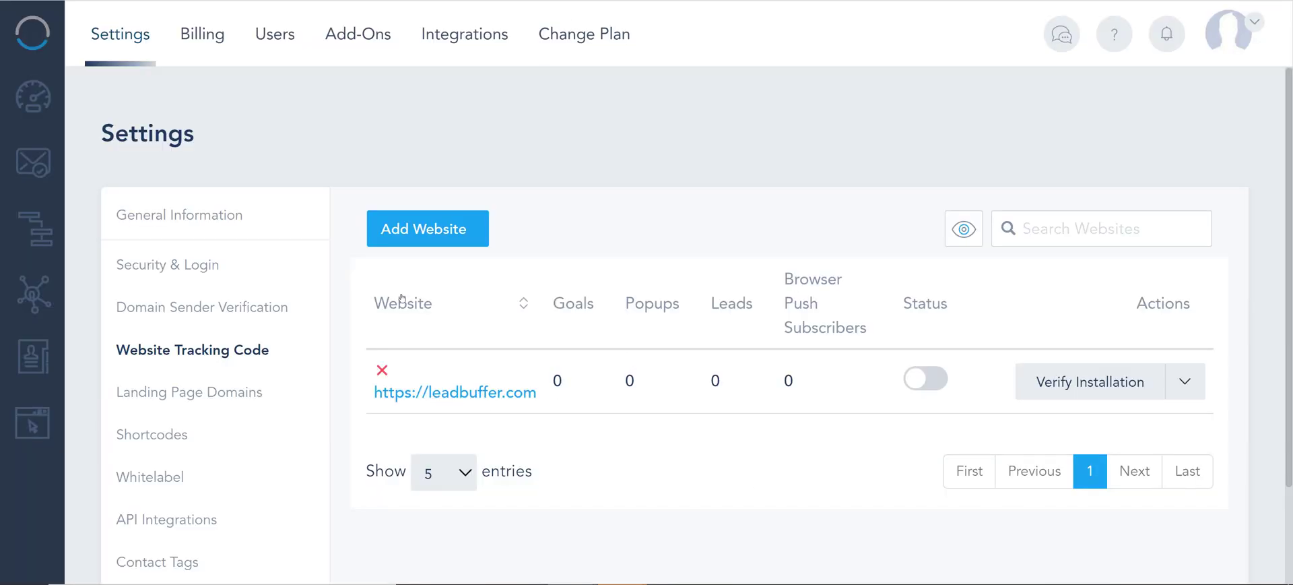
{"action": "left_click", "coordinate": [1257, 26]}
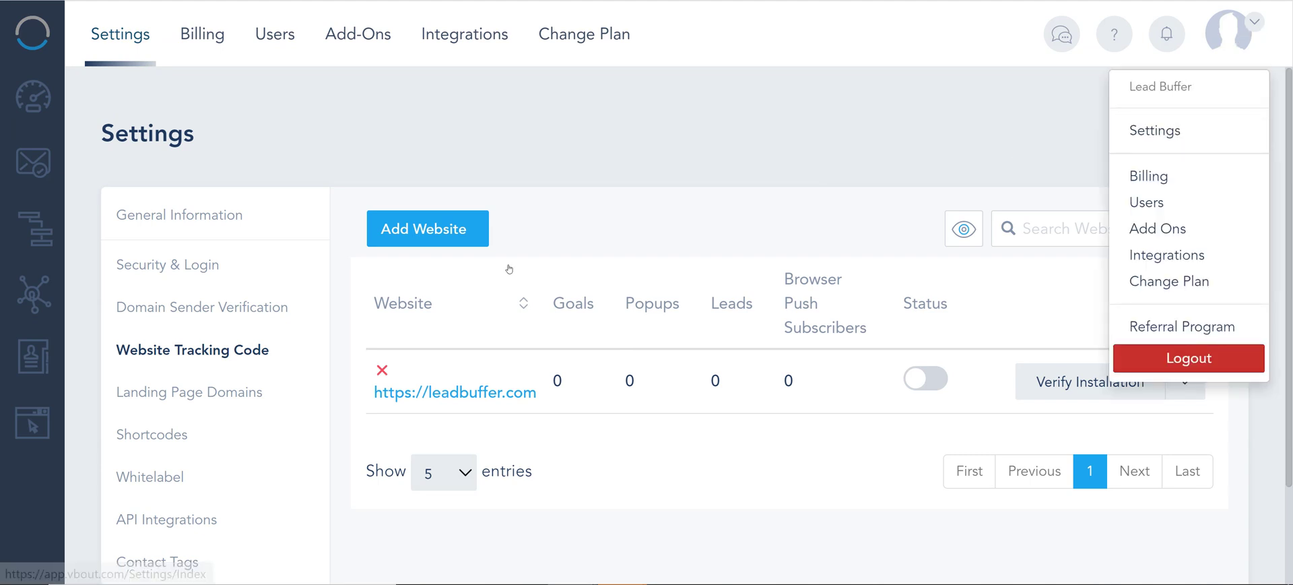
{"action": "left_click", "coordinate": [156, 357]}
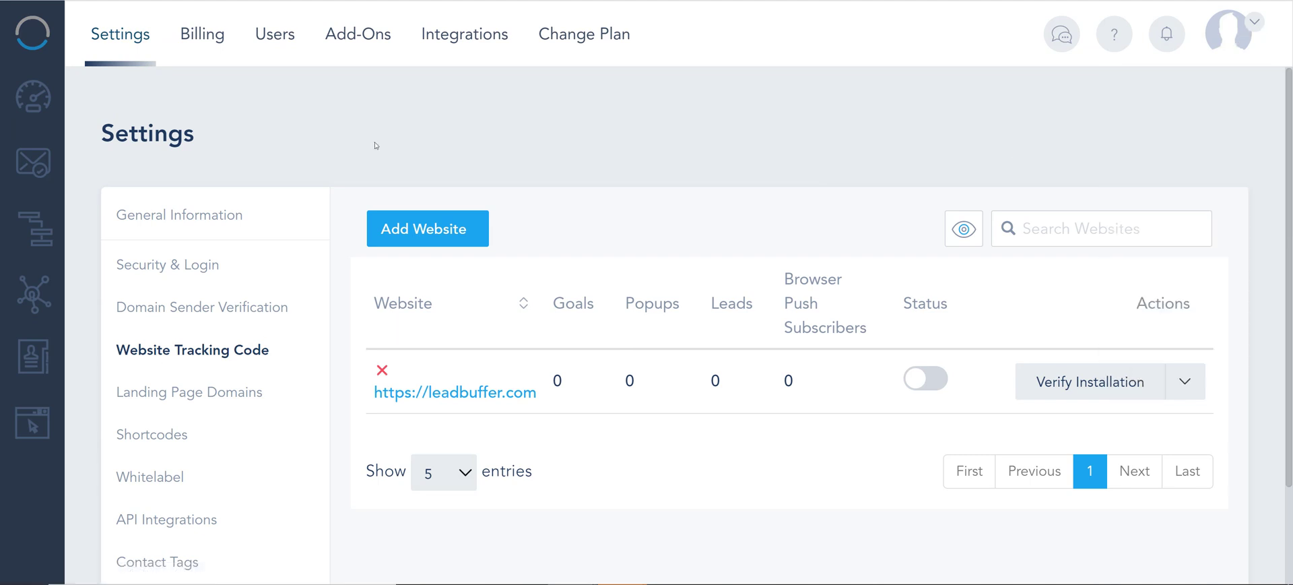
{"action": "left_click_drag", "start_coordinate": [539, 397], "coordinate": [369, 392]}
{"action": "left_click", "coordinate": [632, 463]}
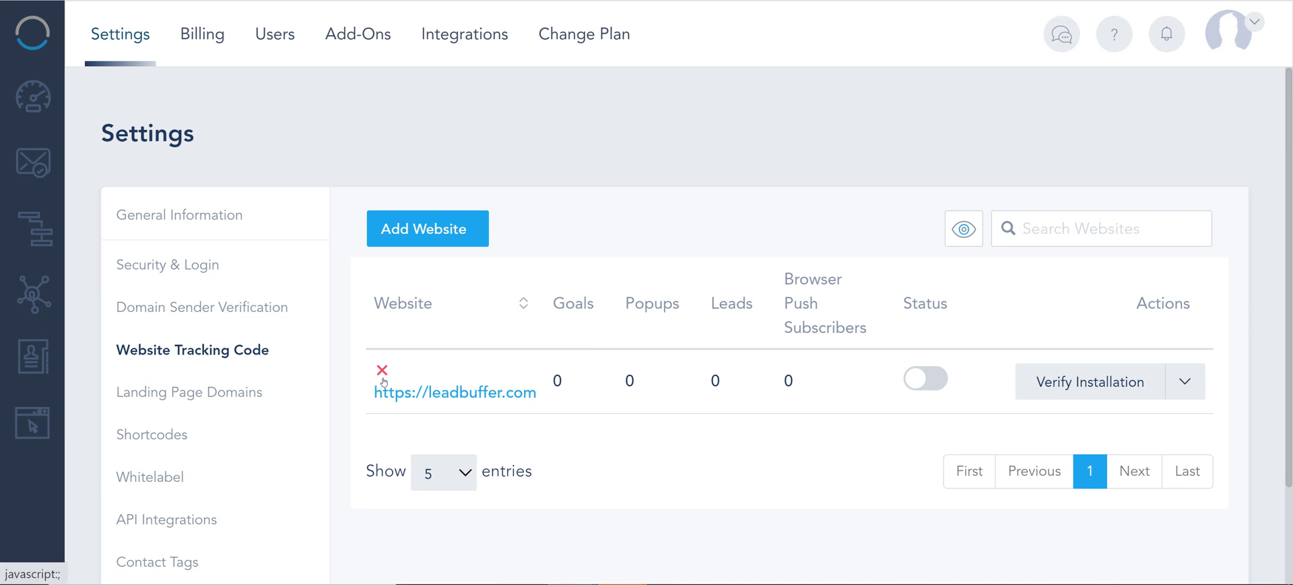
{"action": "mouse_move", "coordinate": [379, 375]}
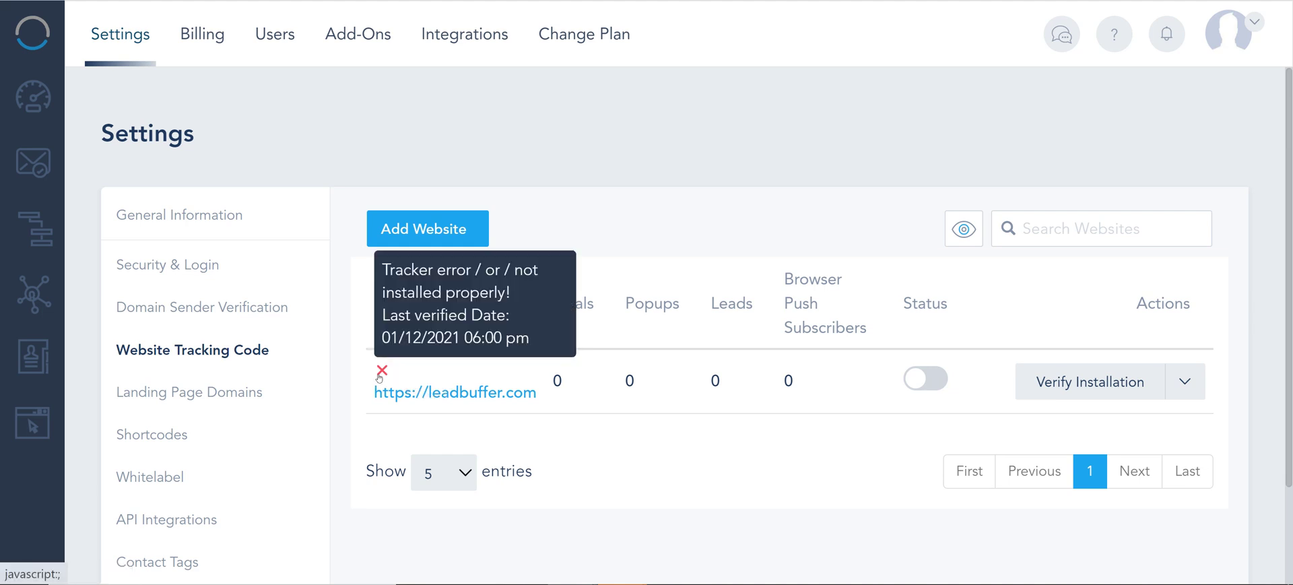
Step: Switch on Activate Browser Push in leadbuffer.com's domain settings and submit them
{"action": "left_click", "coordinate": [1182, 382]}
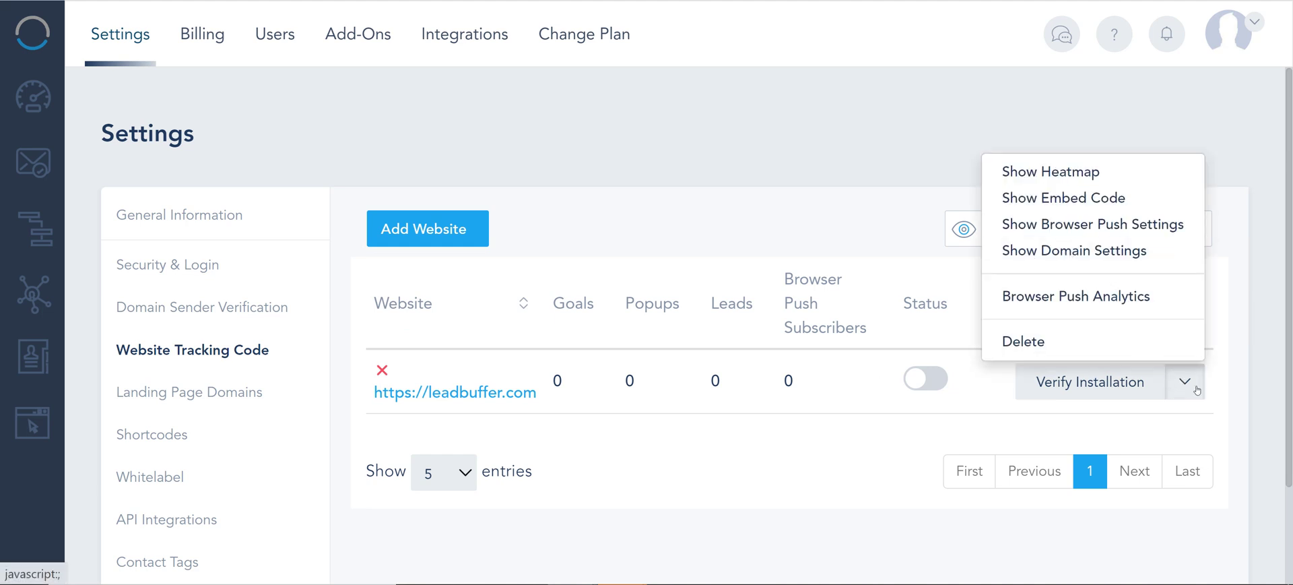
{"action": "left_click", "coordinate": [1078, 251]}
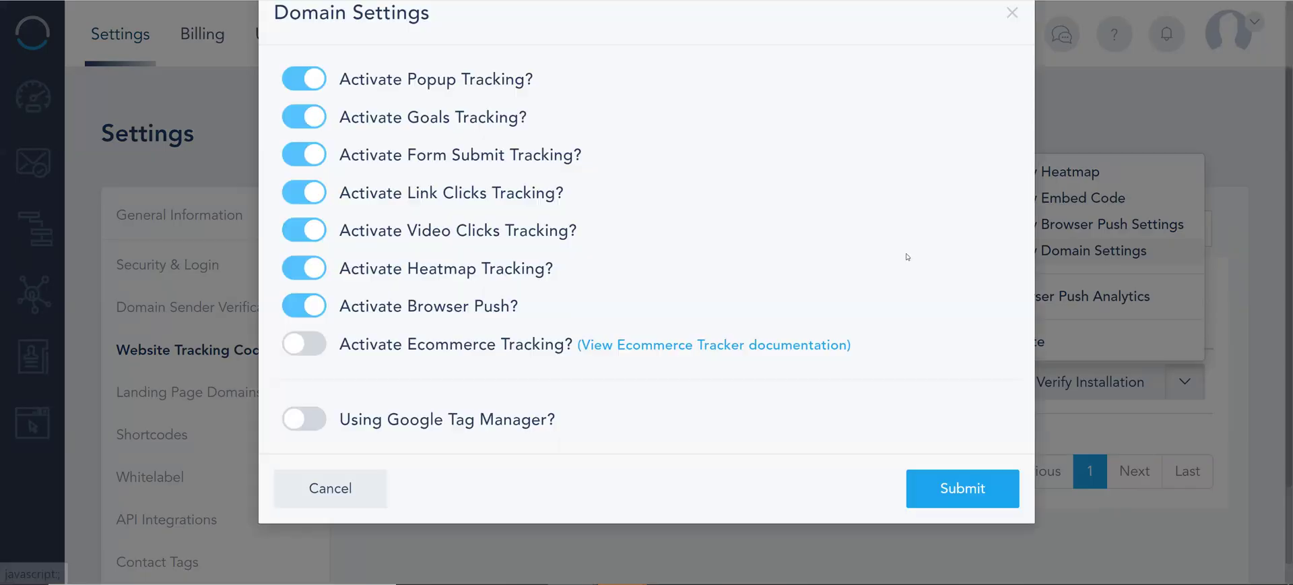
{"action": "triple_click", "coordinate": [344, 353]}
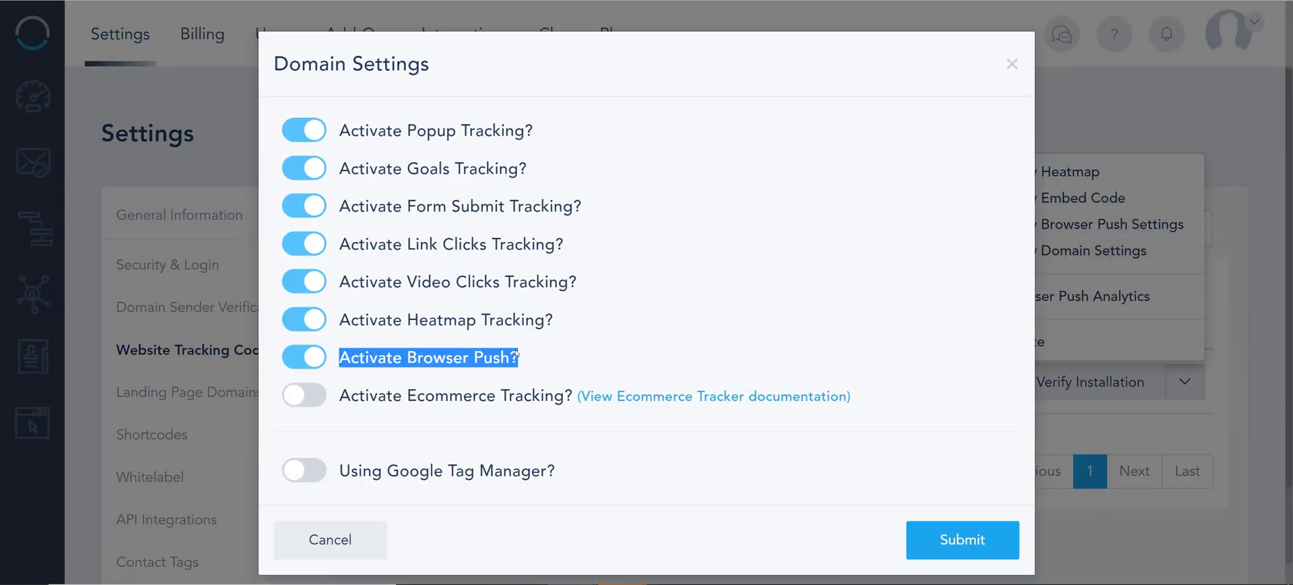
{"action": "left_click", "coordinate": [301, 355]}
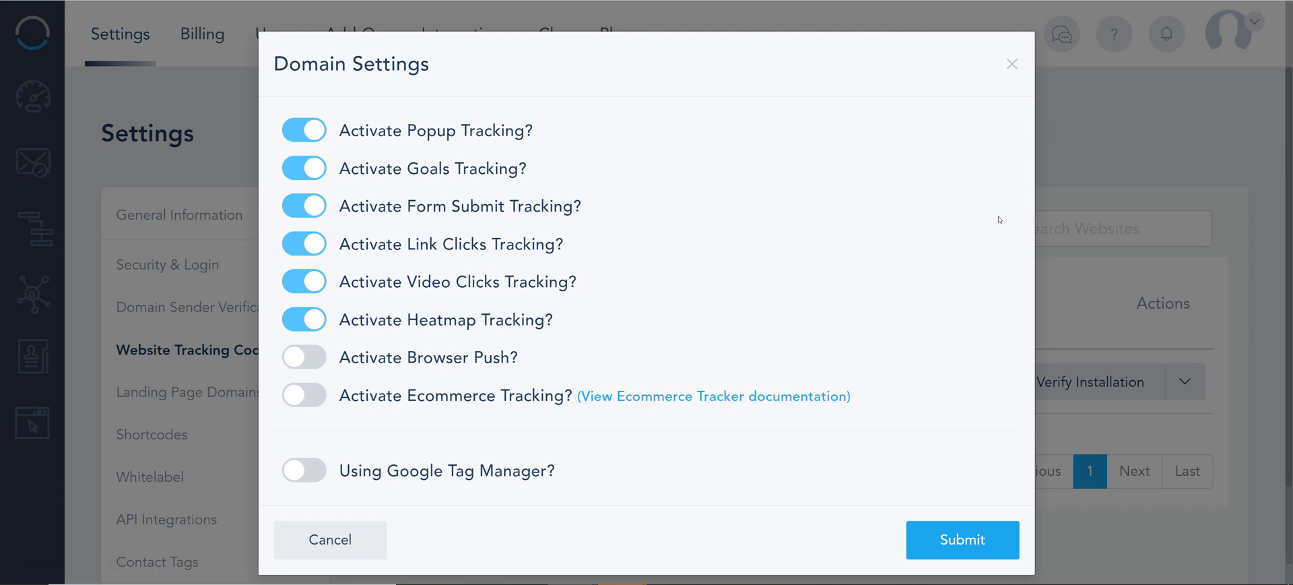
{"action": "left_click", "coordinate": [312, 363]}
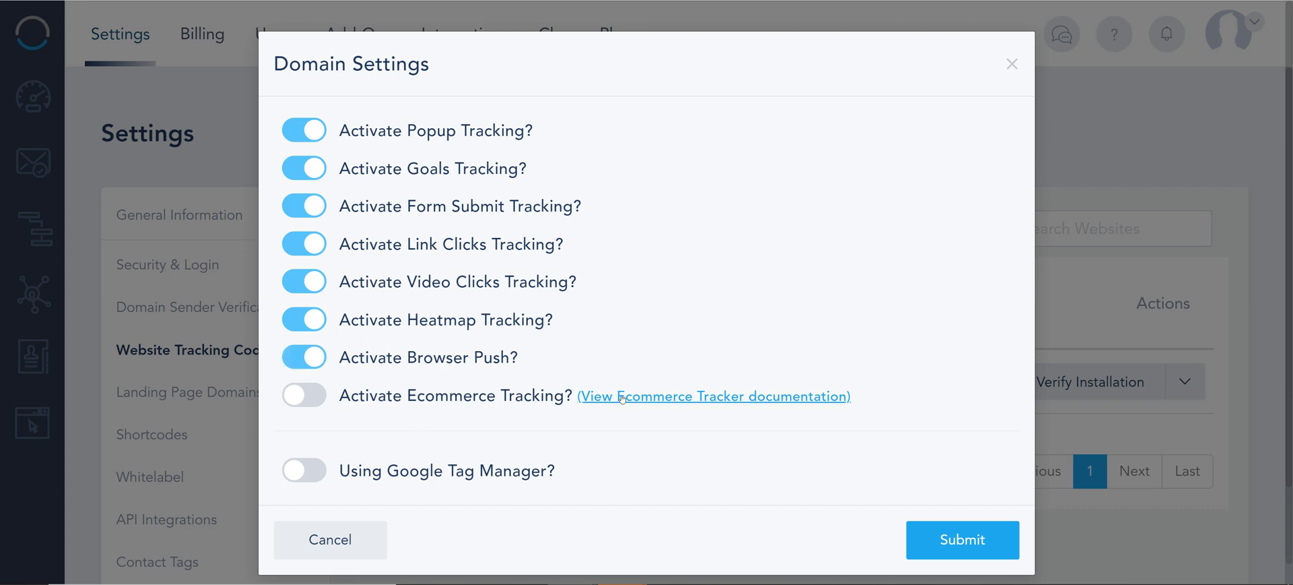
{"action": "left_click", "coordinate": [953, 546]}
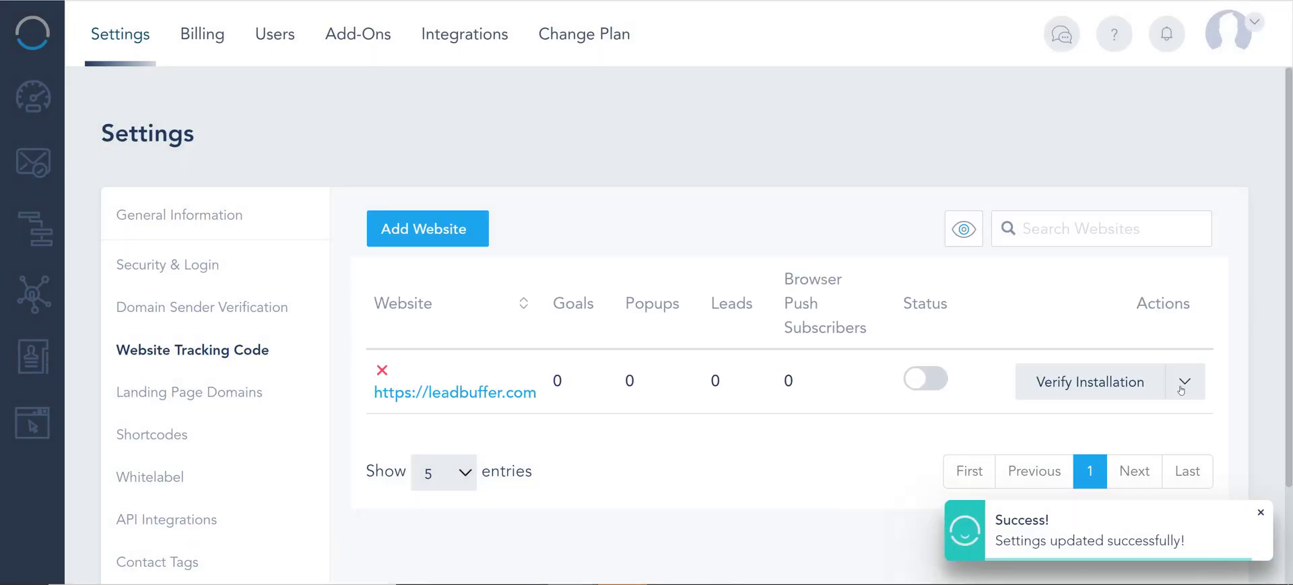
Step: In Browser Push Settings, change the opt-in prompt delay from 20 to 15 seconds
{"action": "left_click", "coordinate": [1185, 386]}
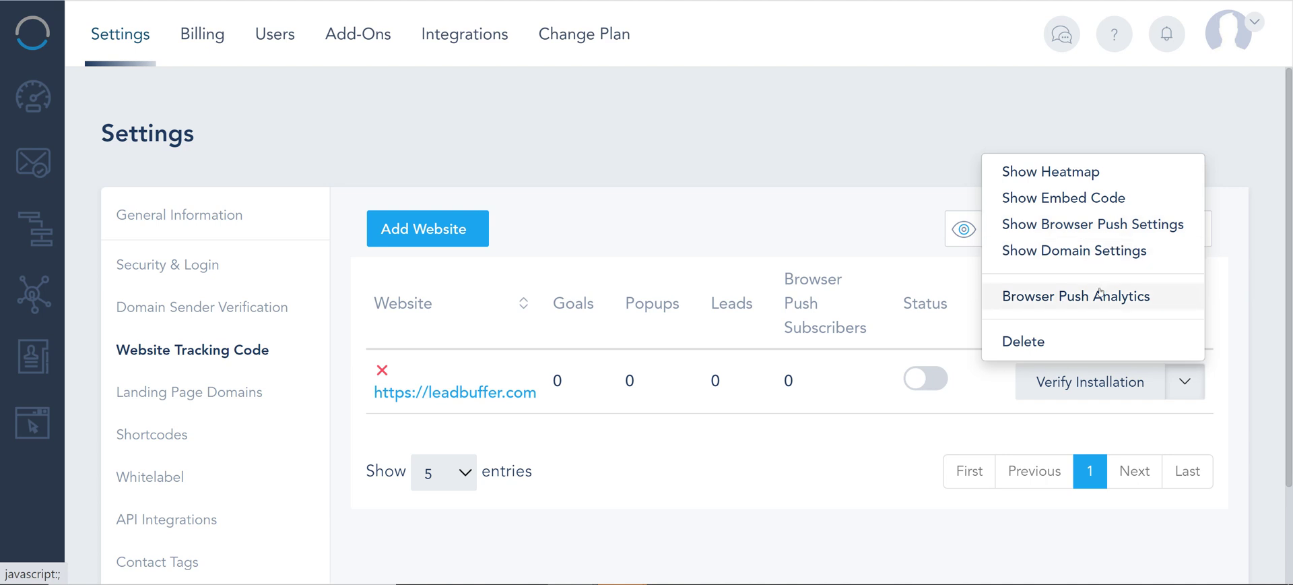
{"action": "left_click", "coordinate": [1112, 228]}
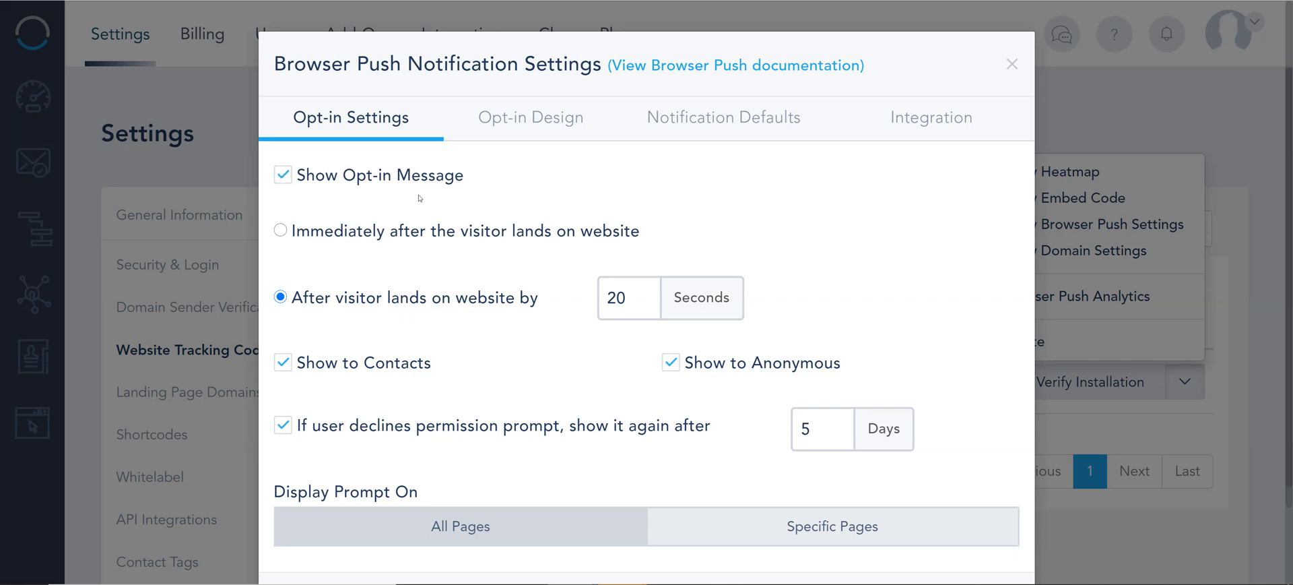
{"action": "left_click_drag", "start_coordinate": [636, 298], "coordinate": [594, 301]}
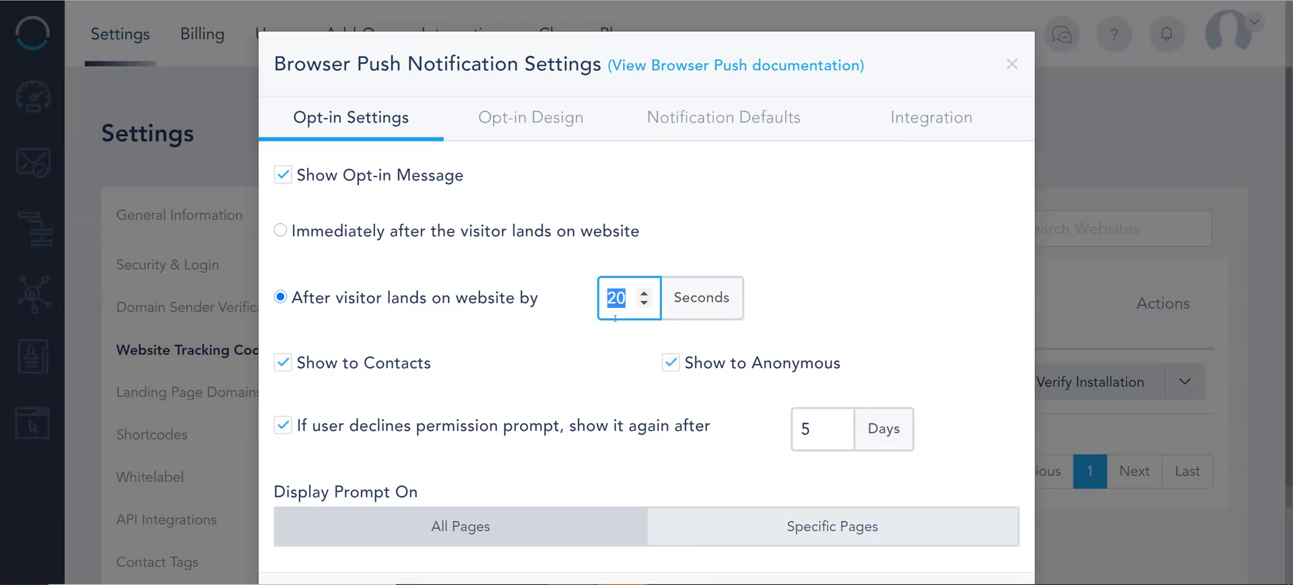
{"action": "type", "text": "5"}
{"action": "key", "text": "BackSpace"}
{"action": "type", "text": "15"}
{"action": "scroll", "coordinate": [606, 290], "scroll_direction": "down", "scroll_amount": 2}
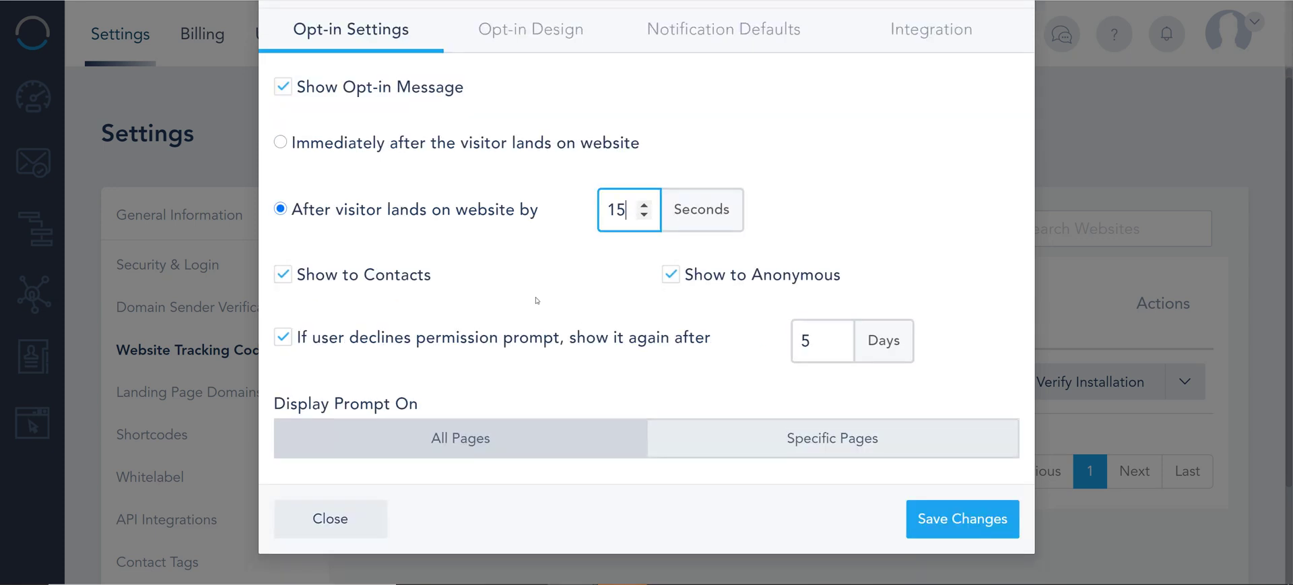
{"action": "triple_click", "coordinate": [427, 287]}
{"action": "left_click", "coordinate": [429, 275]}
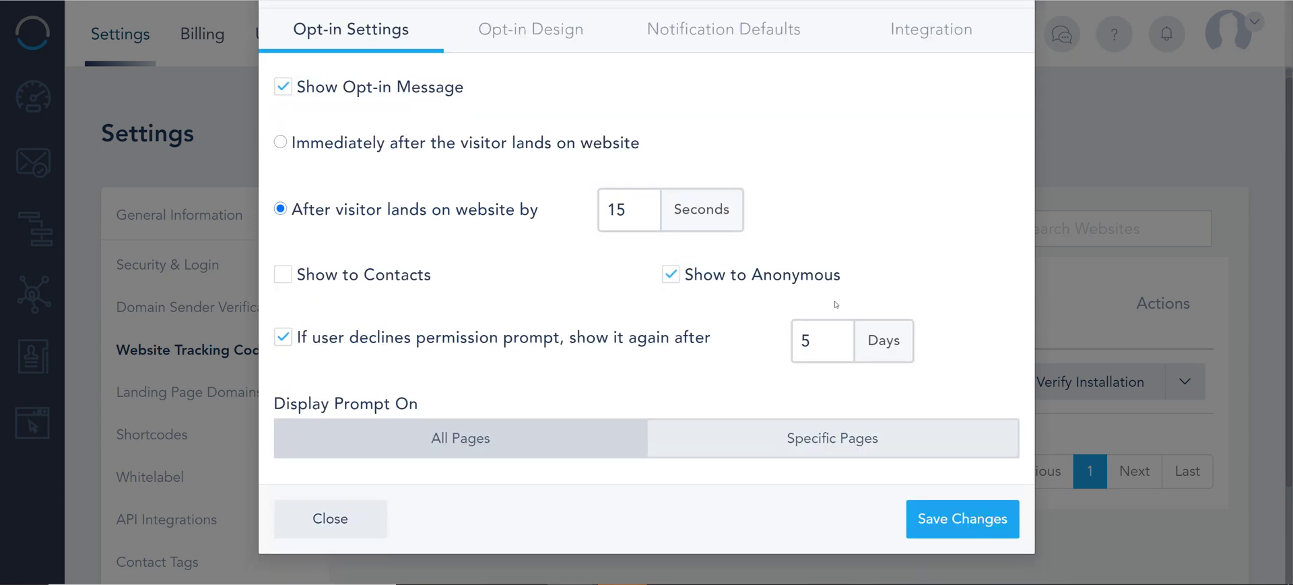
{"action": "left_click_drag", "start_coordinate": [842, 272], "coordinate": [332, 282]}
{"action": "left_click", "coordinate": [331, 282]}
{"action": "left_click", "coordinate": [782, 439]}
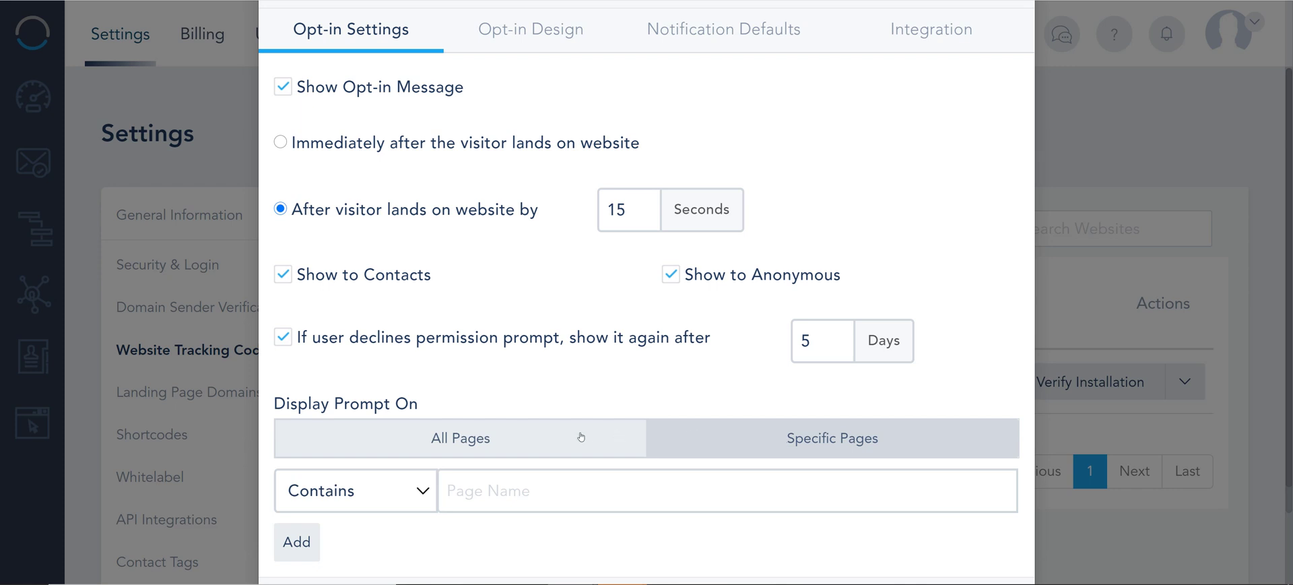
{"action": "scroll", "coordinate": [582, 436], "scroll_direction": "down", "scroll_amount": 2}
{"action": "left_click", "coordinate": [482, 356]}
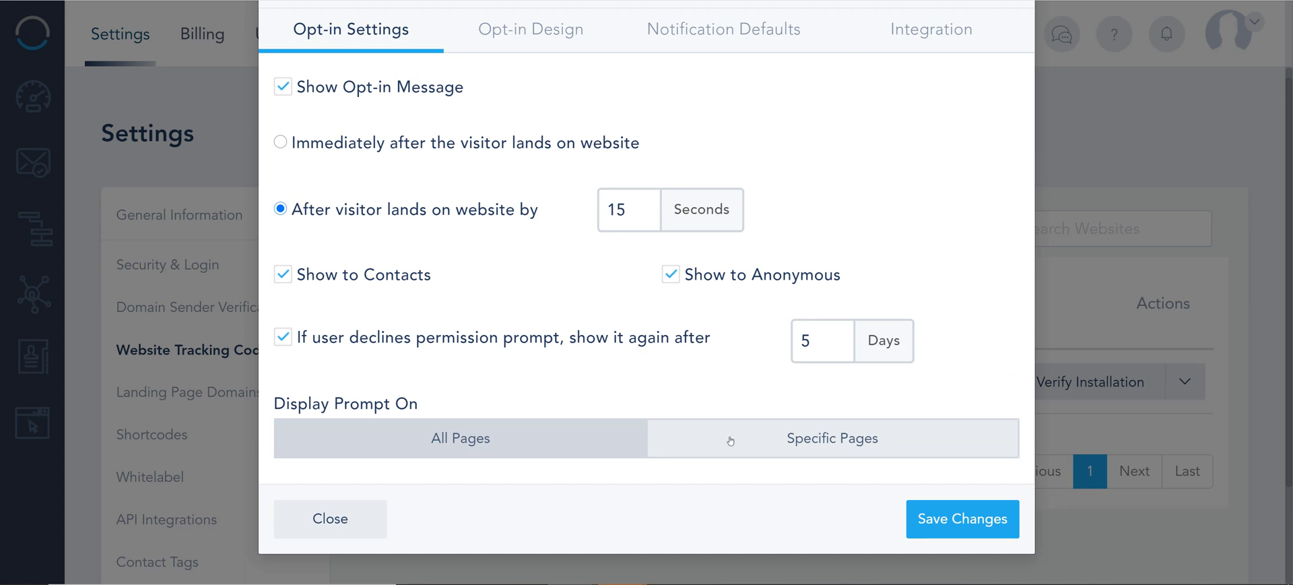
{"action": "left_click", "coordinate": [730, 438]}
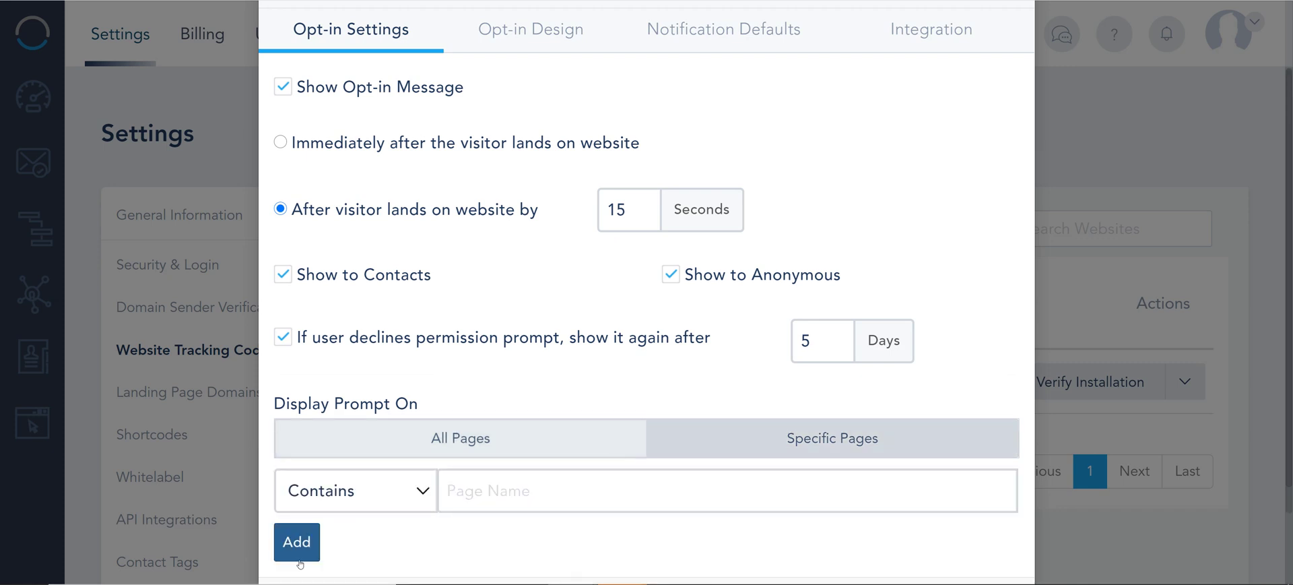
{"action": "left_click", "coordinate": [296, 541]}
{"action": "scroll", "coordinate": [486, 446], "scroll_direction": "down", "scroll_amount": 3}
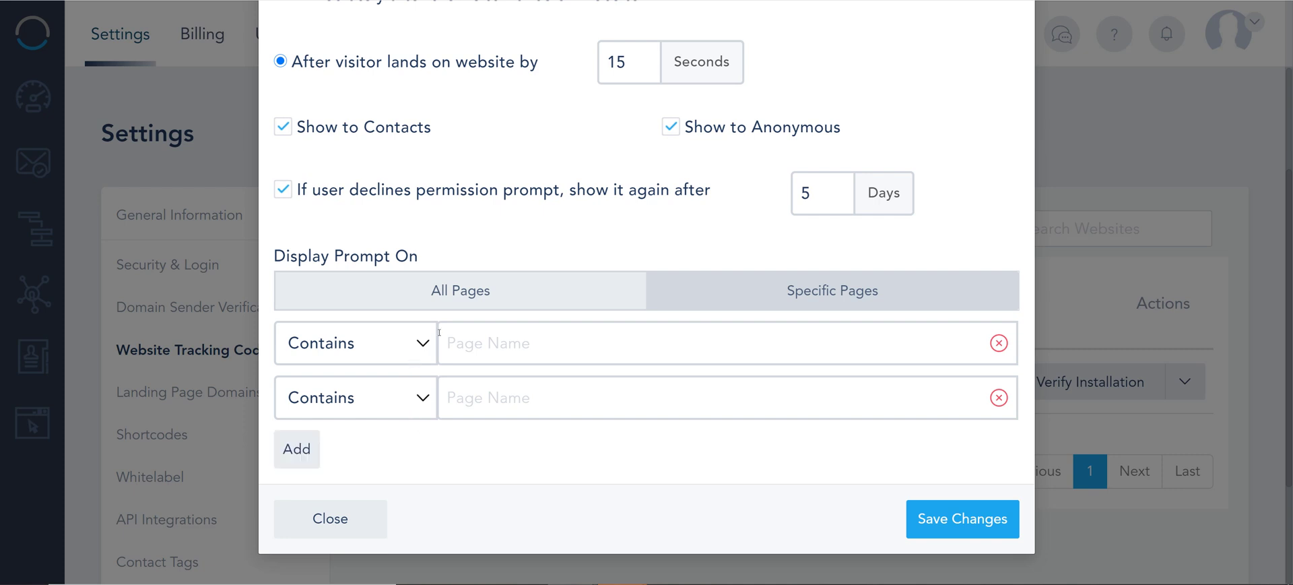
{"action": "left_click", "coordinate": [406, 307]}
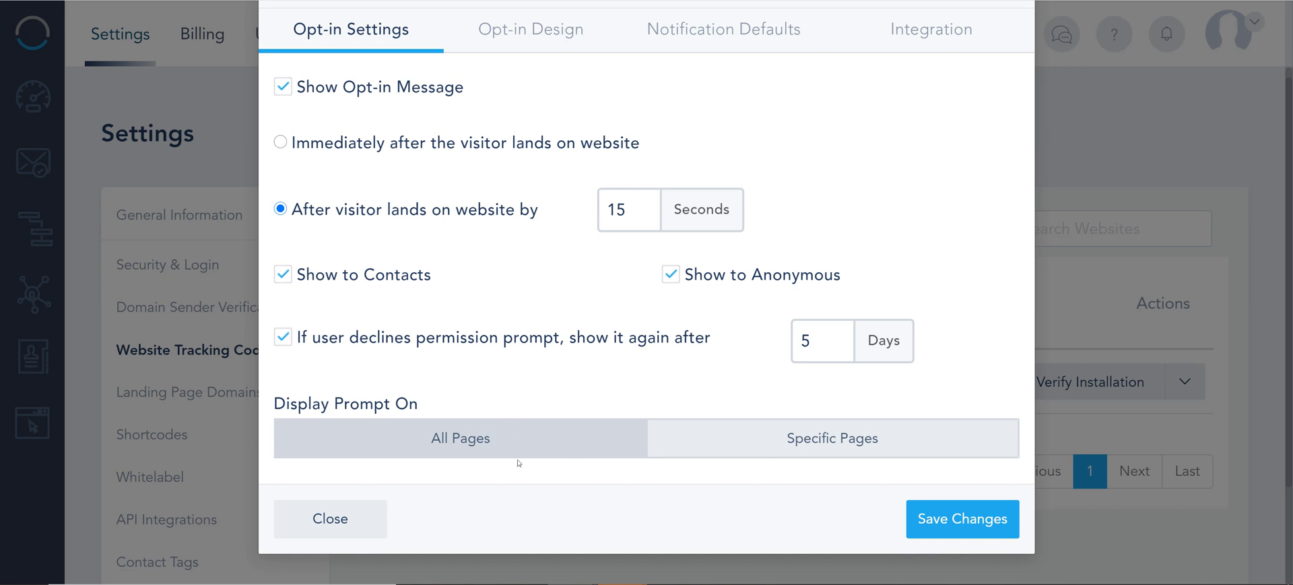
{"action": "scroll", "coordinate": [519, 463], "scroll_direction": "up", "scroll_amount": 2}
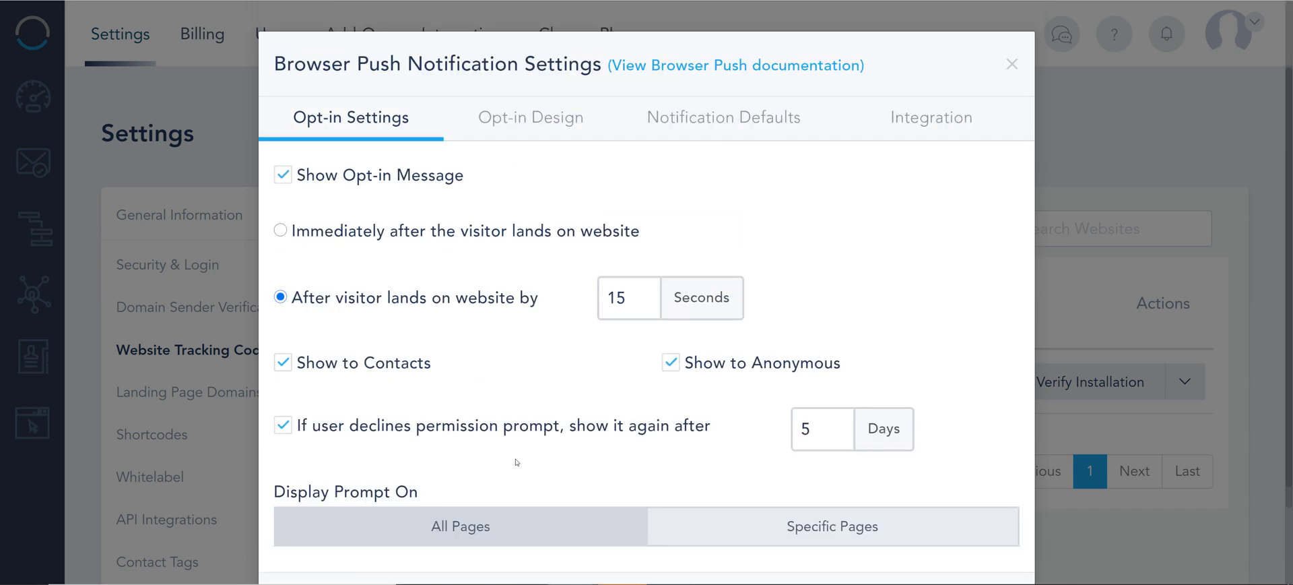
Step: Review the opt-in message and Allow button label text on the Opt-in Design tab
{"action": "left_click", "coordinate": [512, 119]}
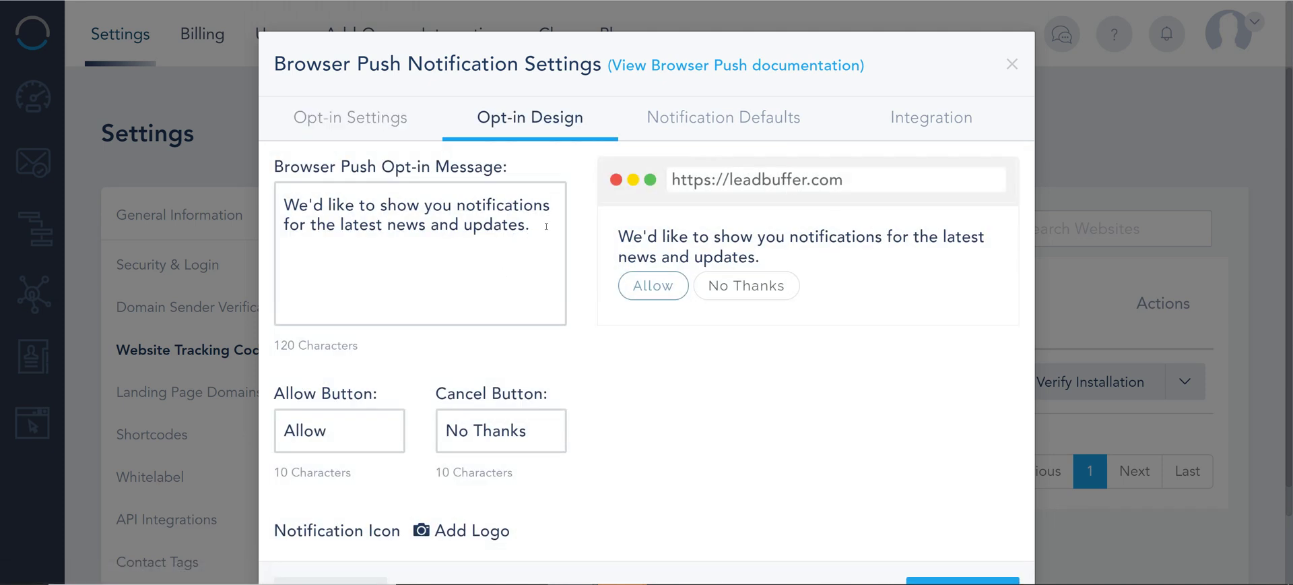
{"action": "left_click_drag", "start_coordinate": [526, 231], "coordinate": [286, 195]}
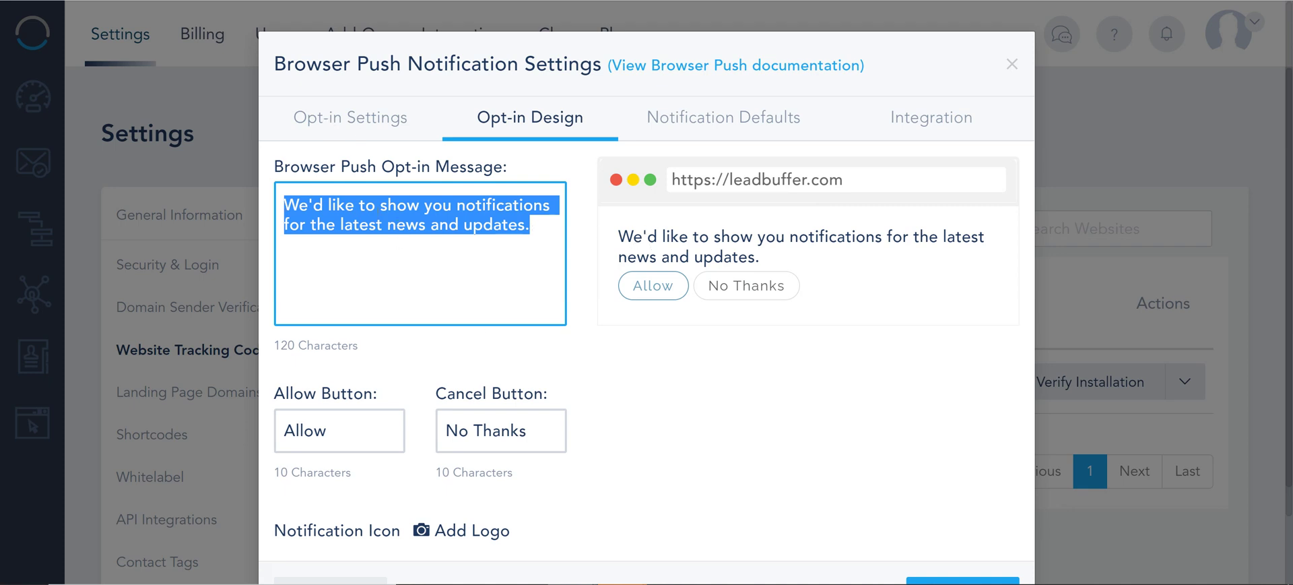
{"action": "double_click", "coordinate": [395, 427]}
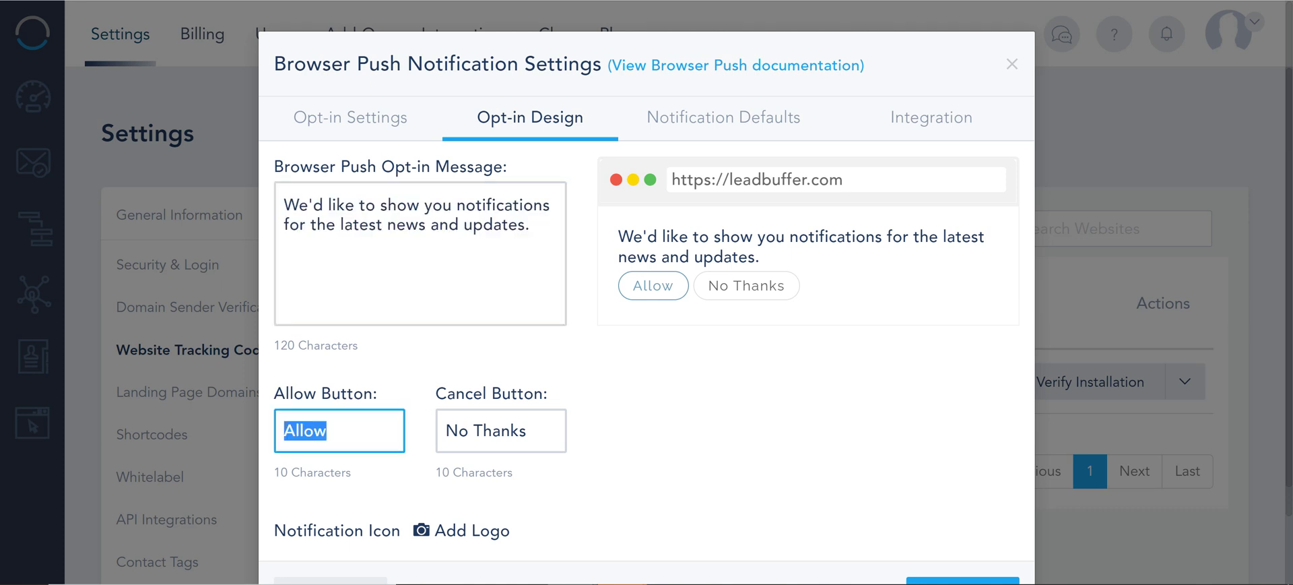
{"action": "left_click_drag", "start_coordinate": [518, 428], "coordinate": [491, 430]}
{"action": "scroll", "coordinate": [491, 438], "scroll_direction": "down", "scroll_amount": 1}
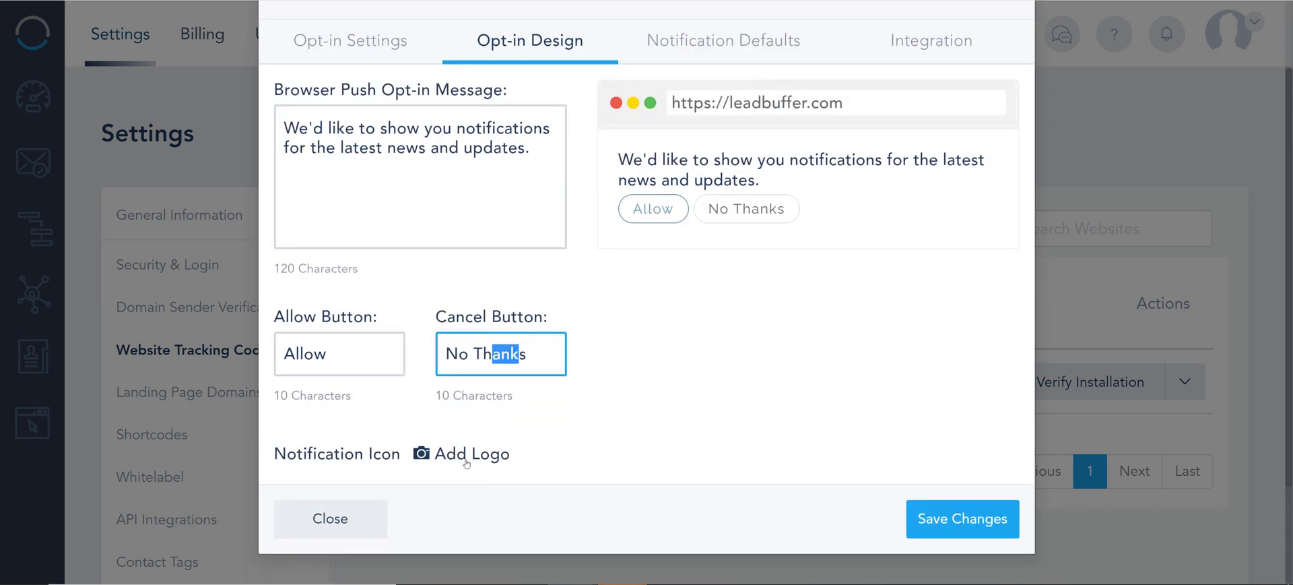
Step: Add the cat-in-glasses stock photo as the opt-in notification logo
{"action": "left_click", "coordinate": [467, 462]}
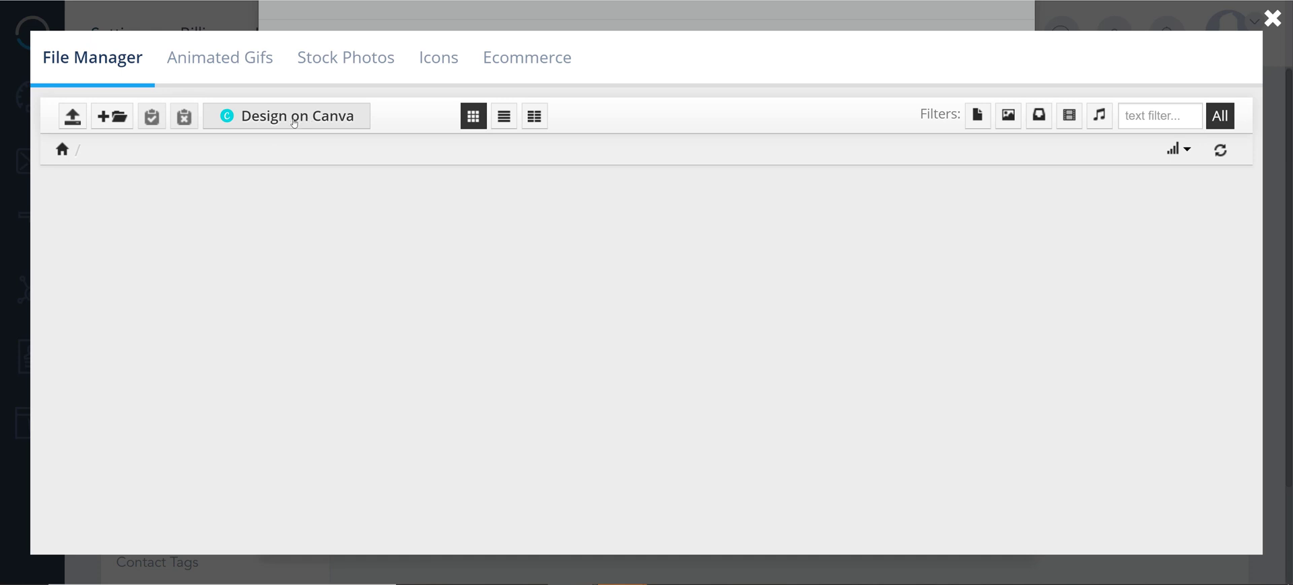
{"action": "left_click", "coordinate": [338, 56]}
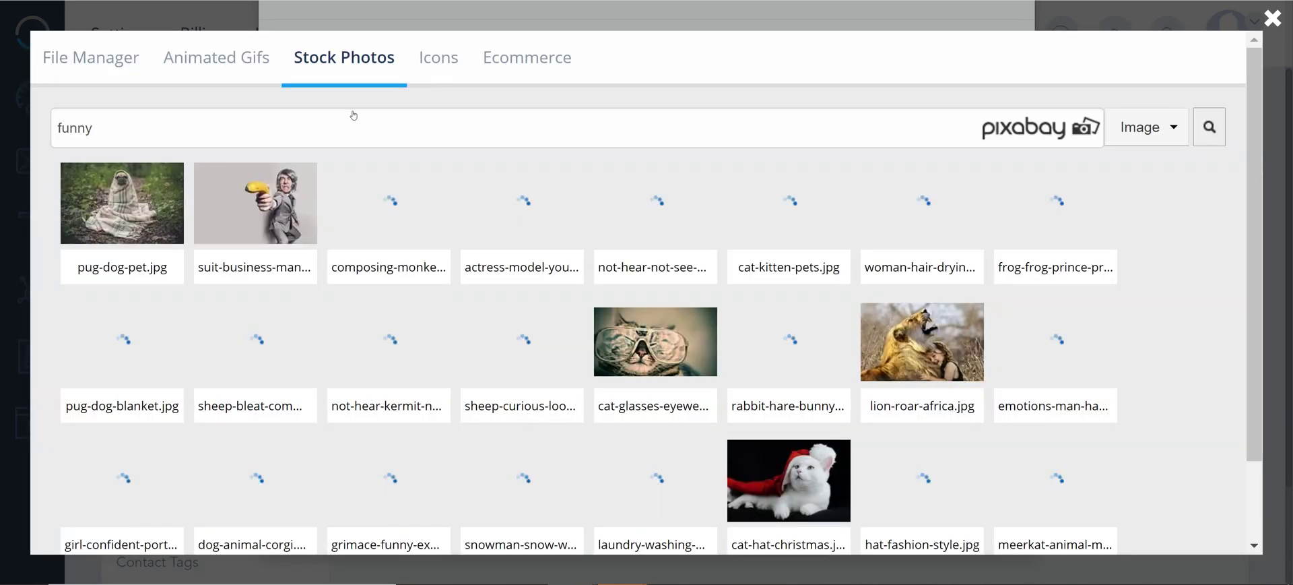
{"action": "left_click", "coordinate": [664, 338]}
{"action": "scroll", "coordinate": [706, 338], "scroll_direction": "up", "scroll_amount": 2}
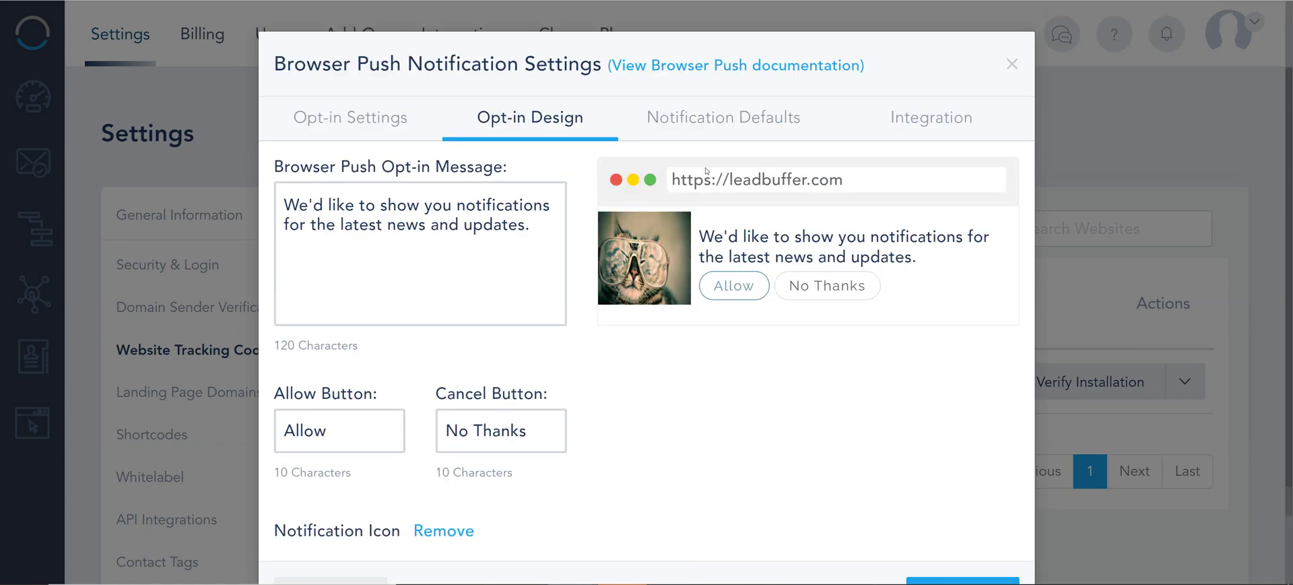
Step: Show Notification Defaults with the cat icon preview and focus the empty Notification Title
{"action": "left_click", "coordinate": [730, 124]}
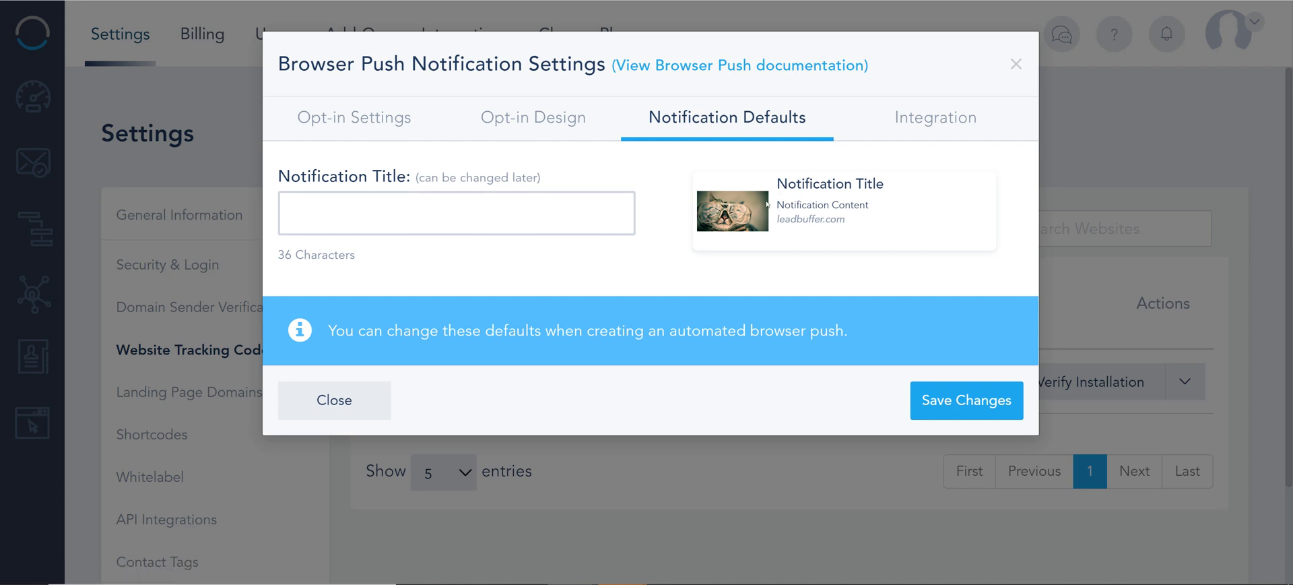
{"action": "left_click", "coordinate": [483, 222]}
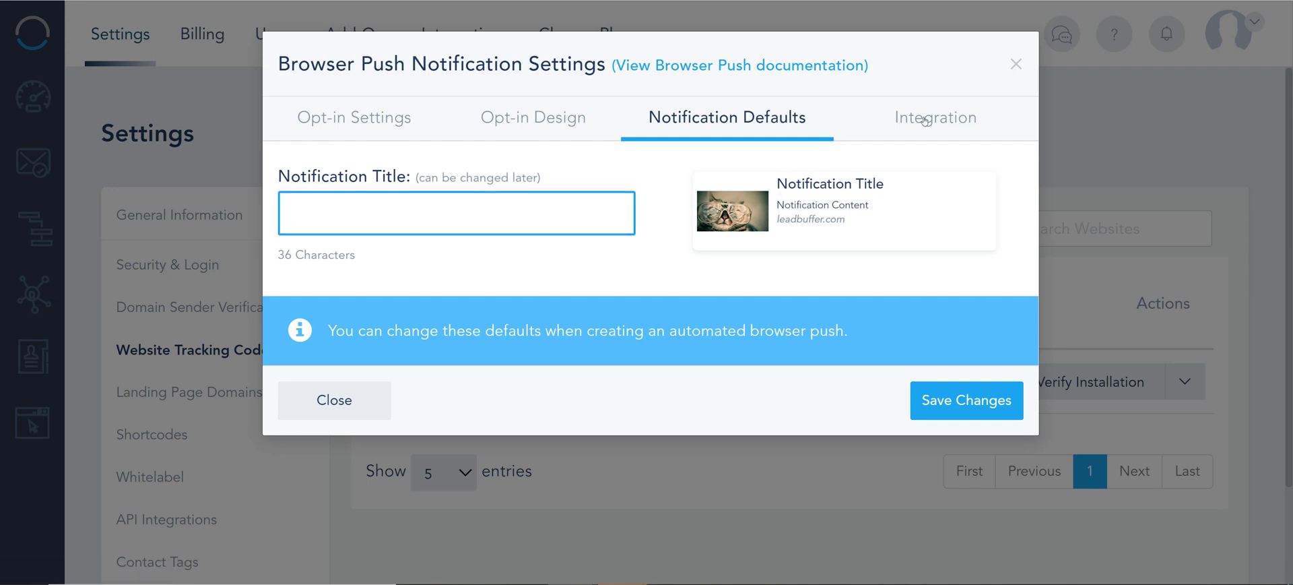
Step: Download the Vbout SDK from the Integration tab and close the browser push settings
{"action": "left_click", "coordinate": [949, 116]}
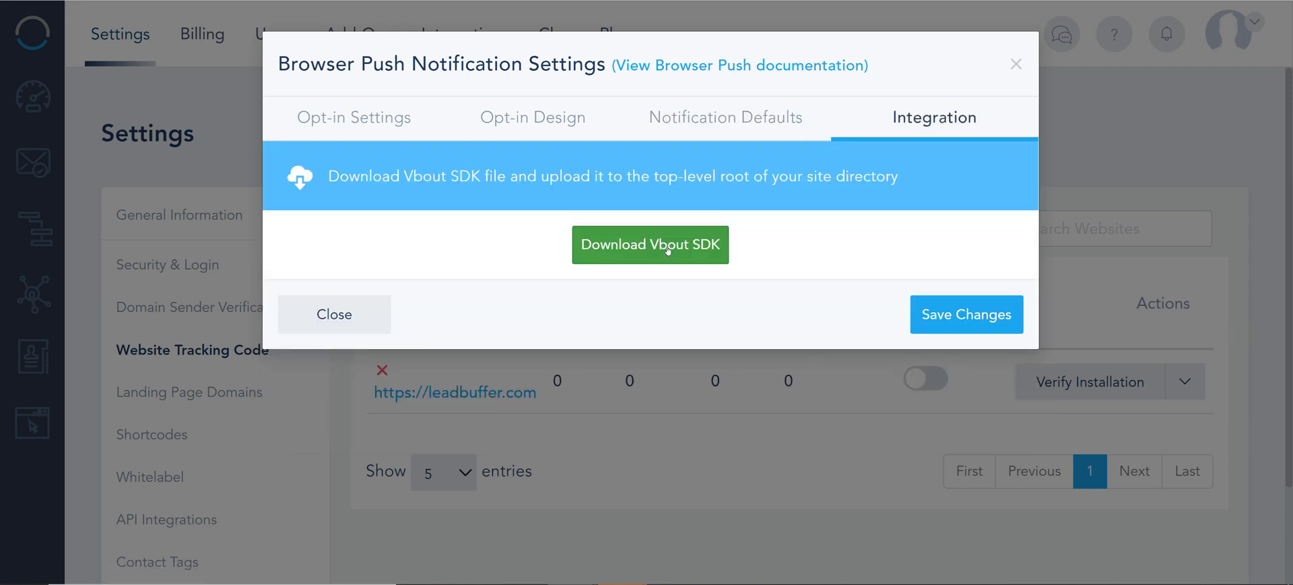
{"action": "left_click", "coordinate": [625, 258]}
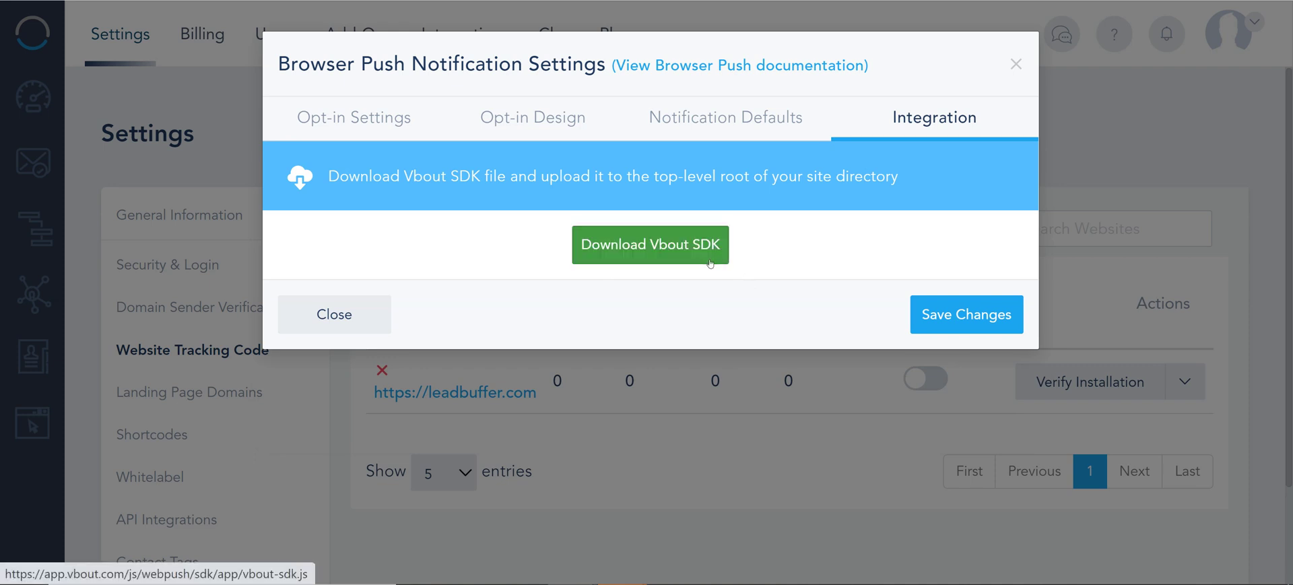
{"action": "right_click", "coordinate": [633, 253]}
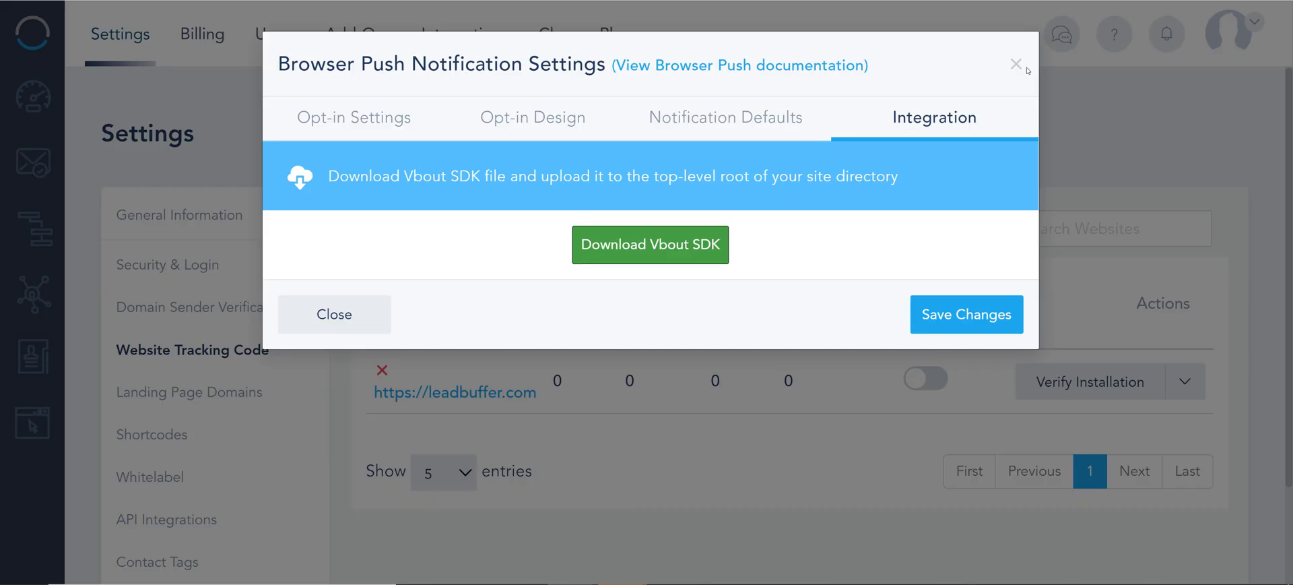
{"action": "left_click", "coordinate": [1016, 65]}
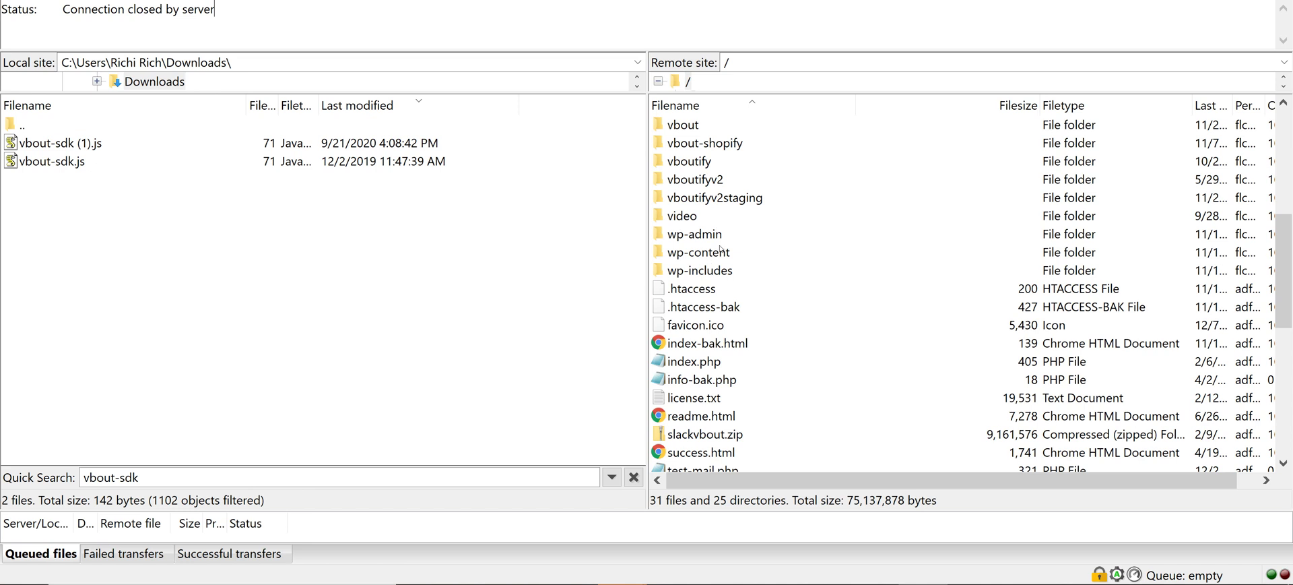
Step: Select vbout-sdk.js in local Downloads and find vbout-sdk.js in the remote root listing
{"action": "left_click", "coordinate": [53, 164]}
{"action": "left_click", "coordinate": [80, 145]}
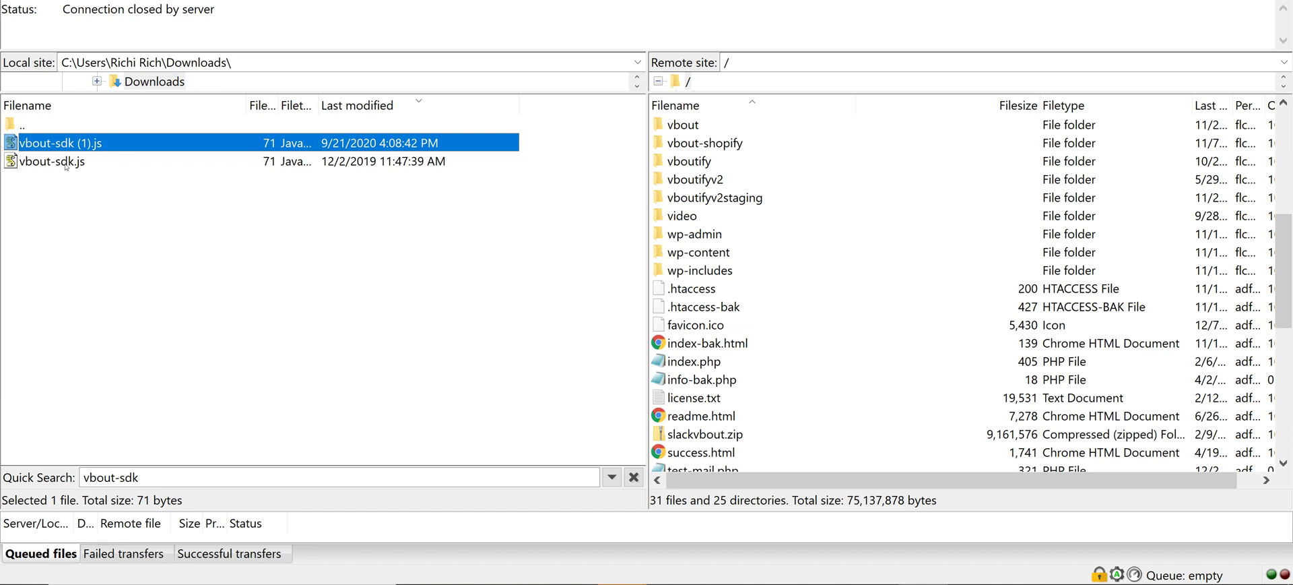
{"action": "left_click", "coordinate": [66, 165]}
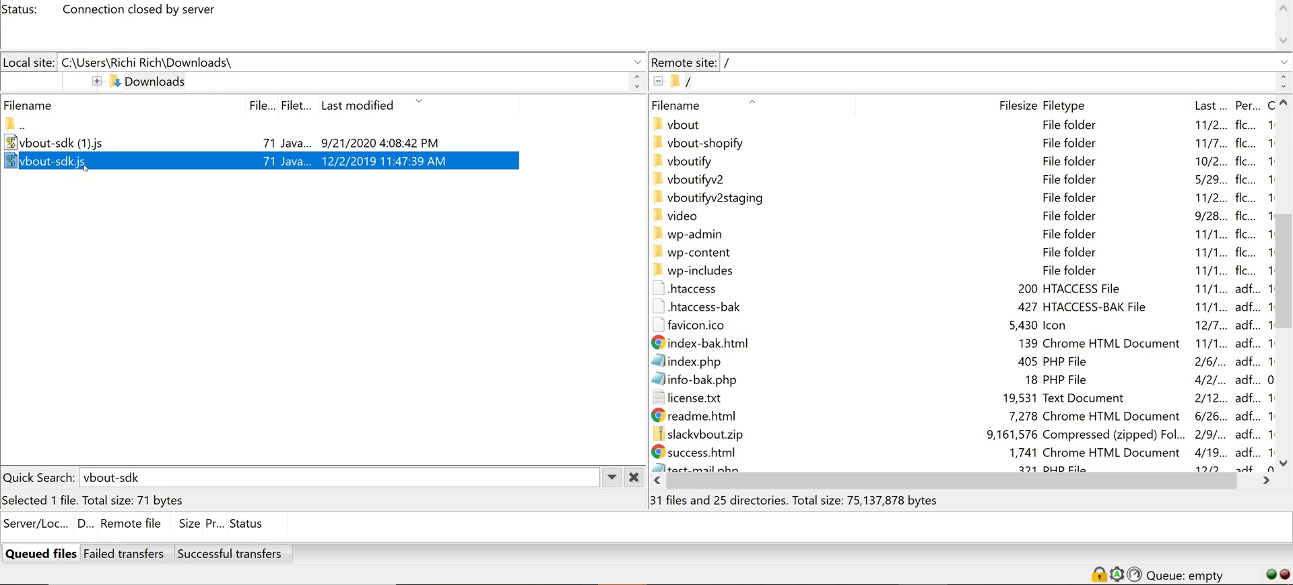
{"action": "scroll", "coordinate": [704, 311], "scroll_direction": "down", "scroll_amount": 2}
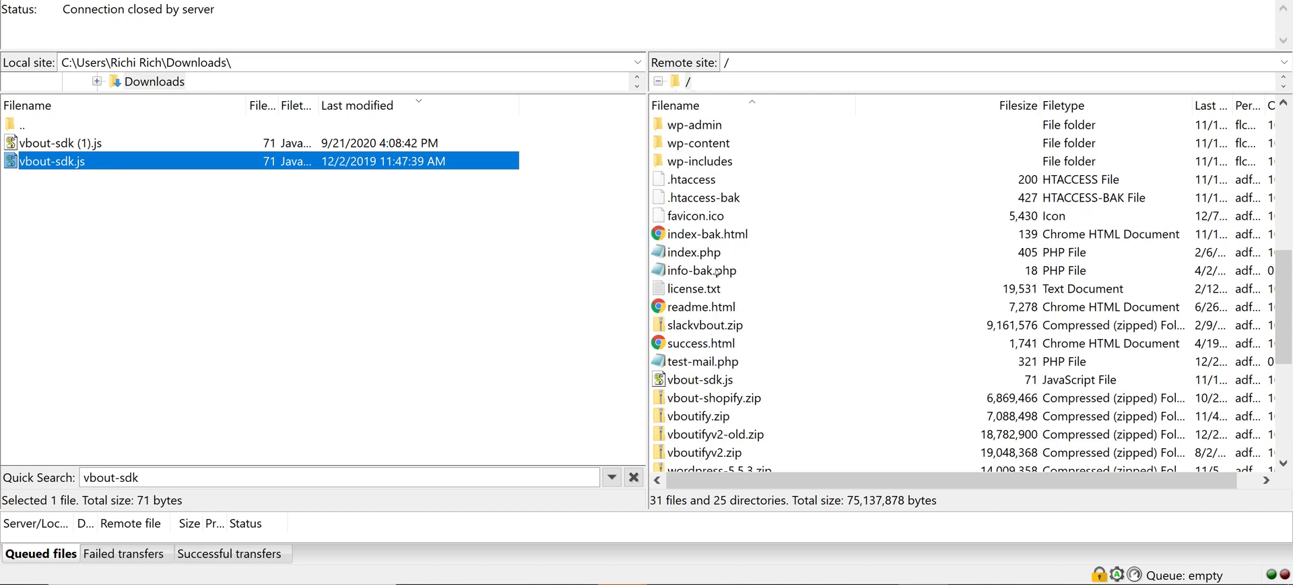
{"action": "scroll", "coordinate": [737, 330], "scroll_direction": "up", "scroll_amount": 8}
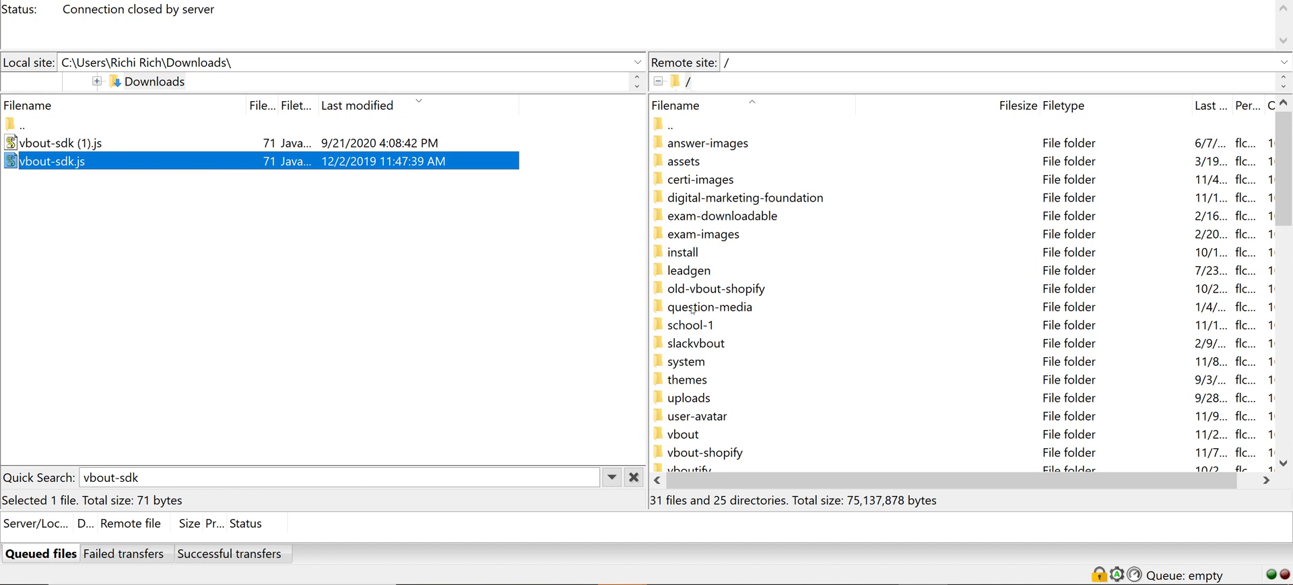
{"action": "scroll", "coordinate": [696, 326], "scroll_direction": "down", "scroll_amount": 7}
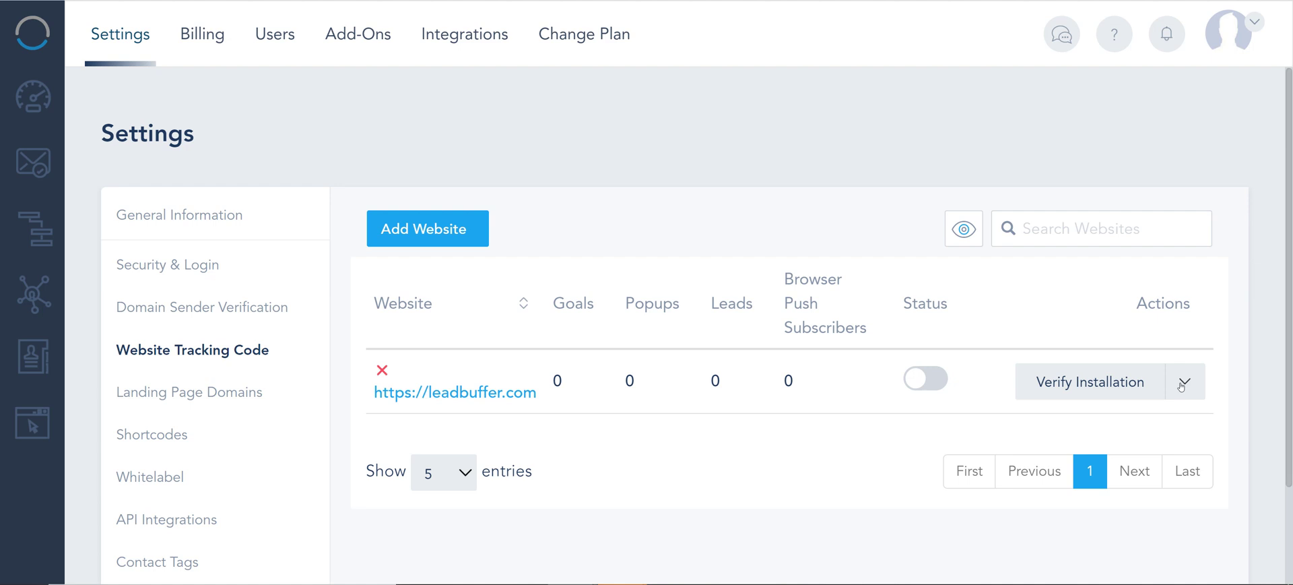
Step: Go to the Landing Pages list showing Welcome offer and Sample Landing Page
{"action": "left_click", "coordinate": [1182, 384]}
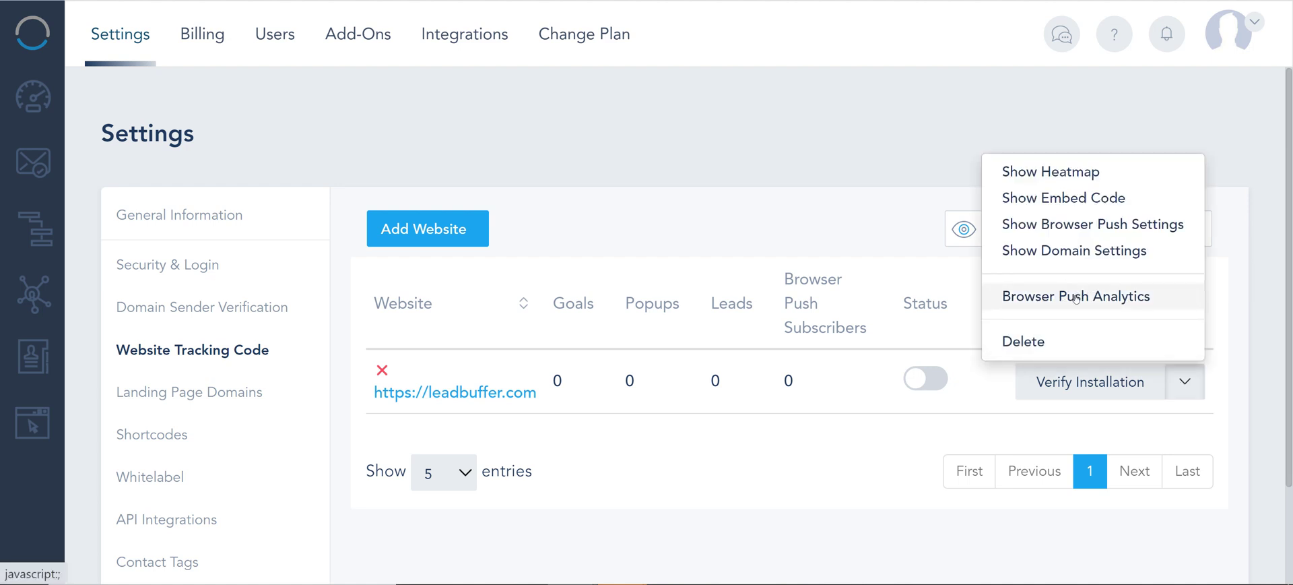
{"action": "left_click", "coordinate": [72, 311]}
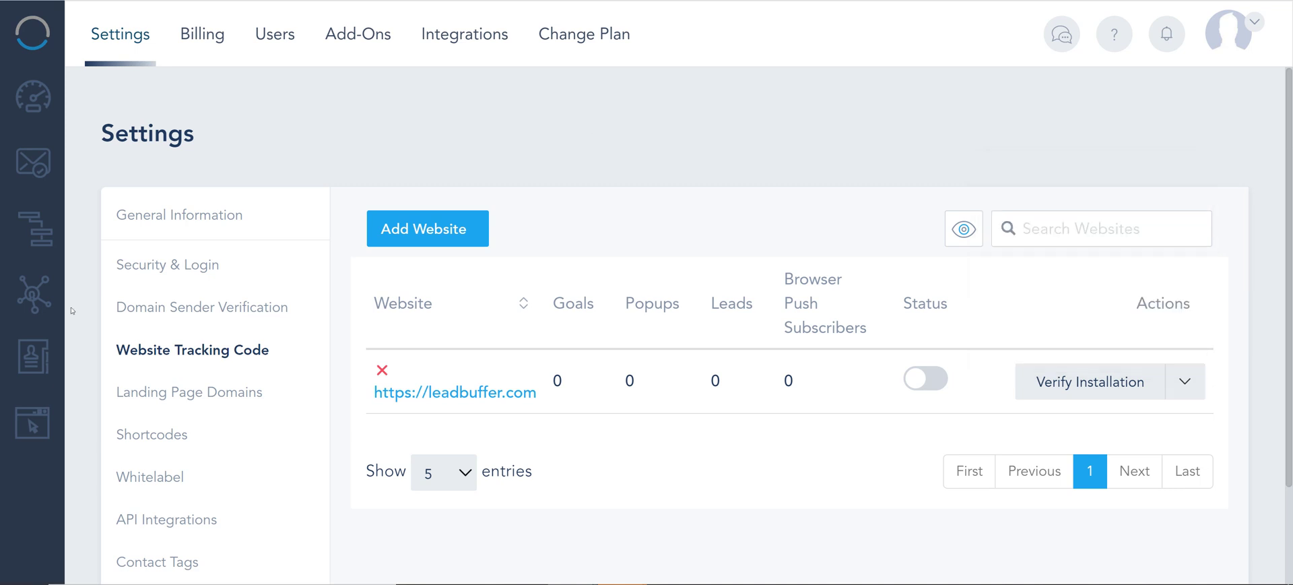
{"action": "left_click", "coordinate": [31, 423]}
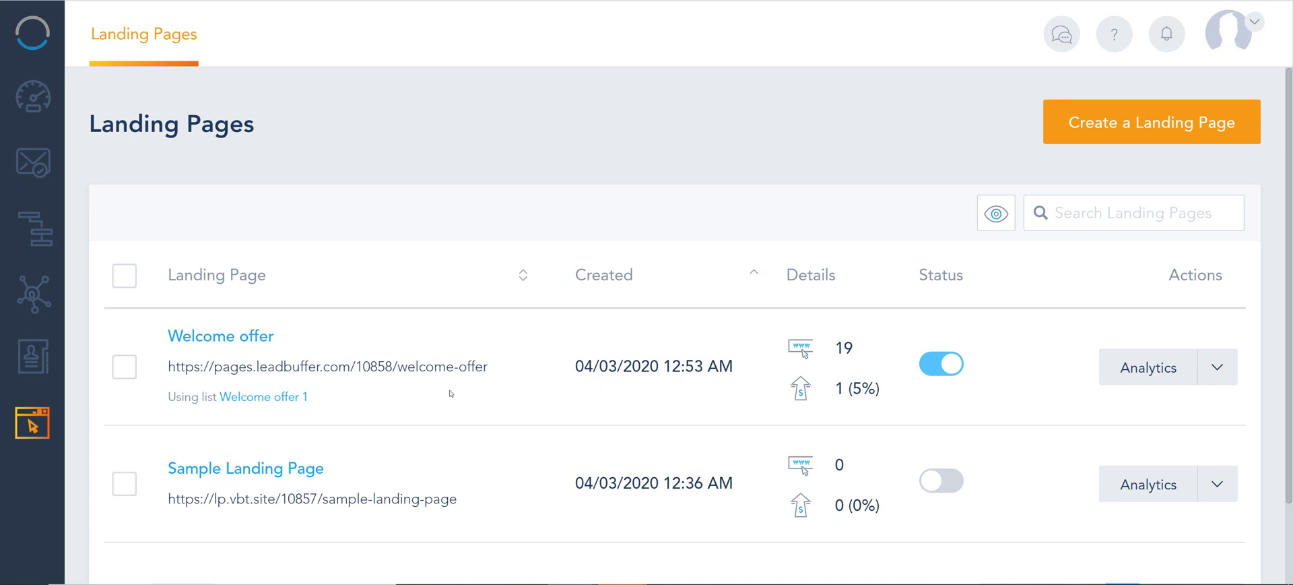
Step: Check Welcome offer's browser push settings tabs with push enabled, then return to its actions menu
{"action": "left_click", "coordinate": [1215, 367]}
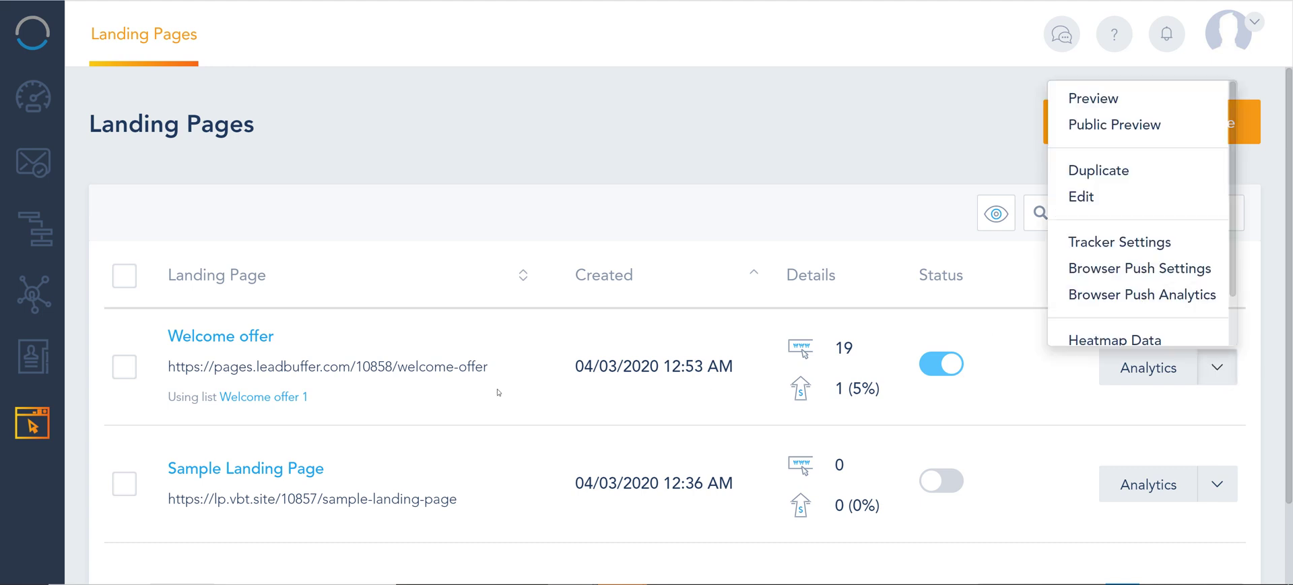
{"action": "scroll", "coordinate": [1067, 232], "scroll_direction": "down", "scroll_amount": 1}
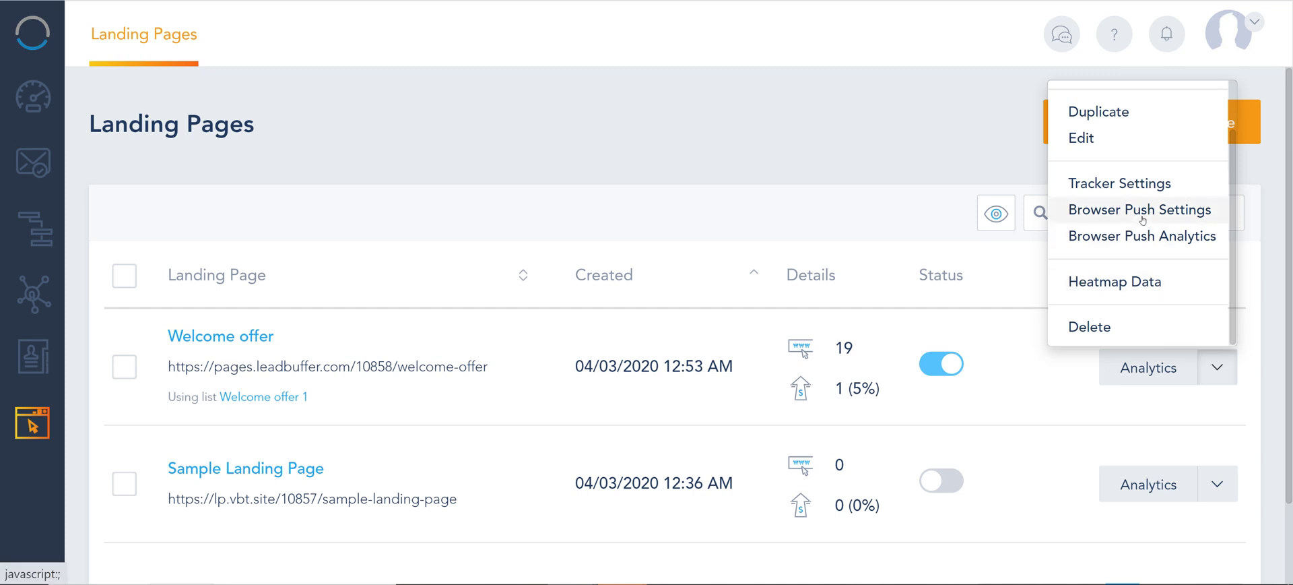
{"action": "left_click", "coordinate": [1142, 220]}
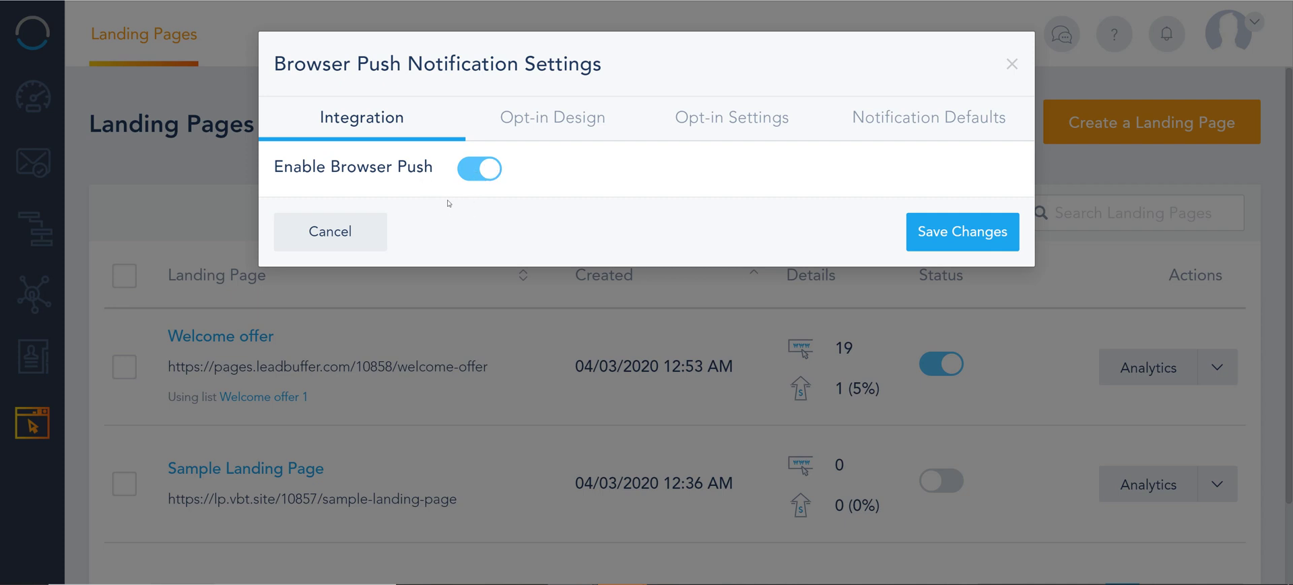
{"action": "left_click", "coordinate": [557, 128]}
{"action": "left_click", "coordinate": [734, 120]}
{"action": "left_click", "coordinate": [916, 134]}
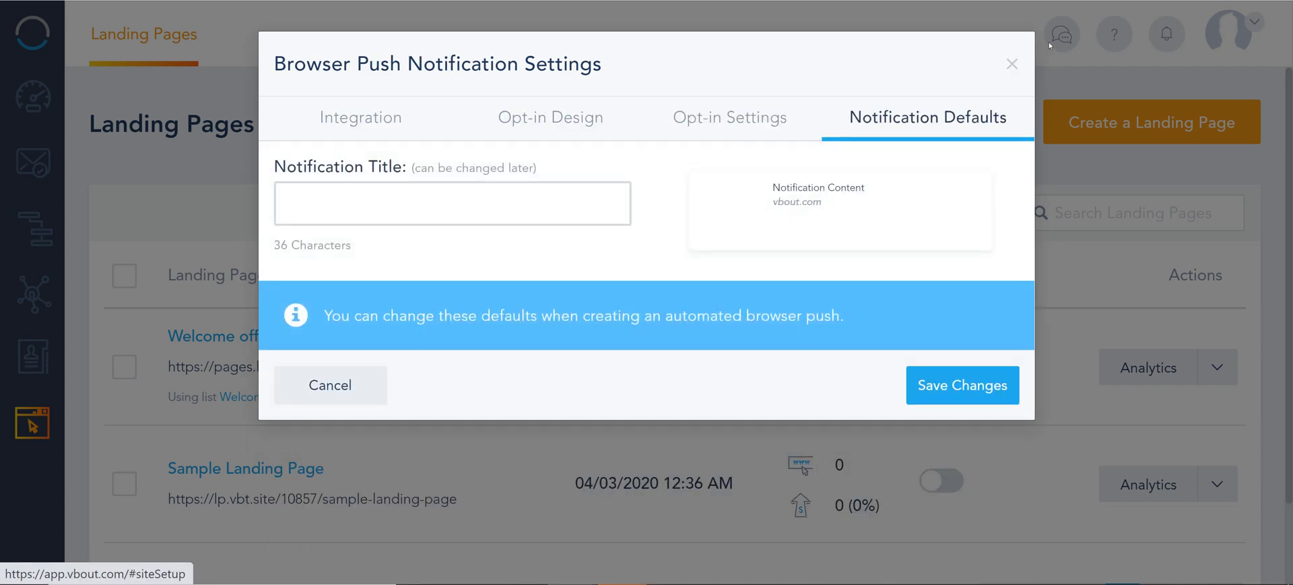
{"action": "left_click", "coordinate": [1012, 63]}
{"action": "left_click", "coordinate": [1216, 368]}
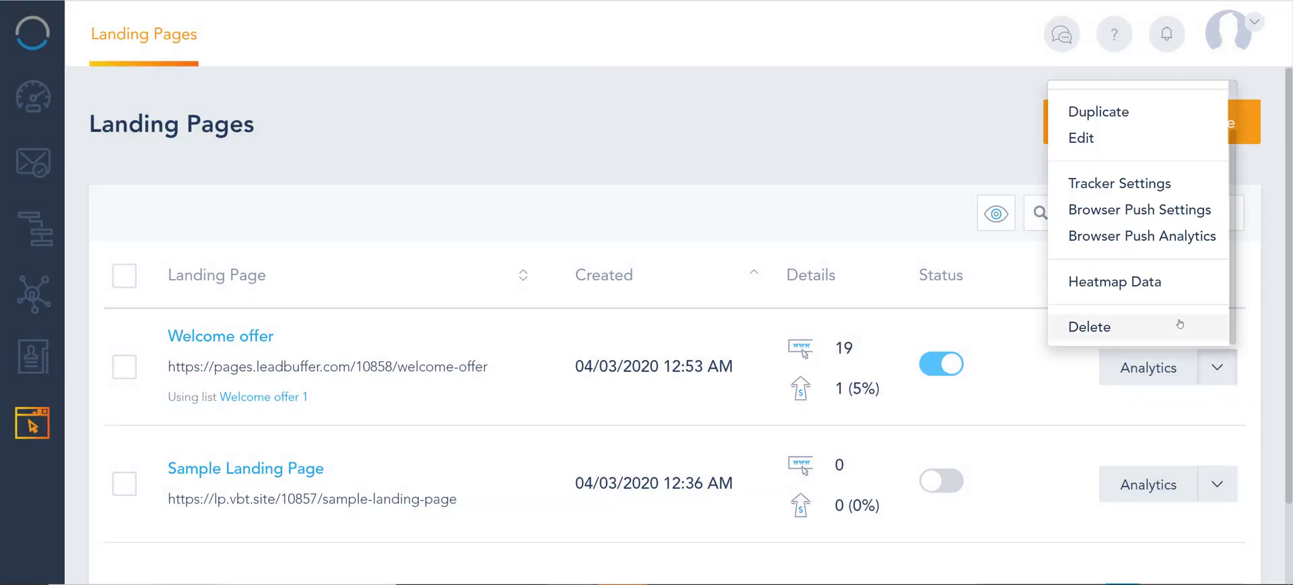
Step: Open Welcome offer's Browser Push Analytics and inspect the single active Windows subscriber
{"action": "left_click", "coordinate": [1135, 240]}
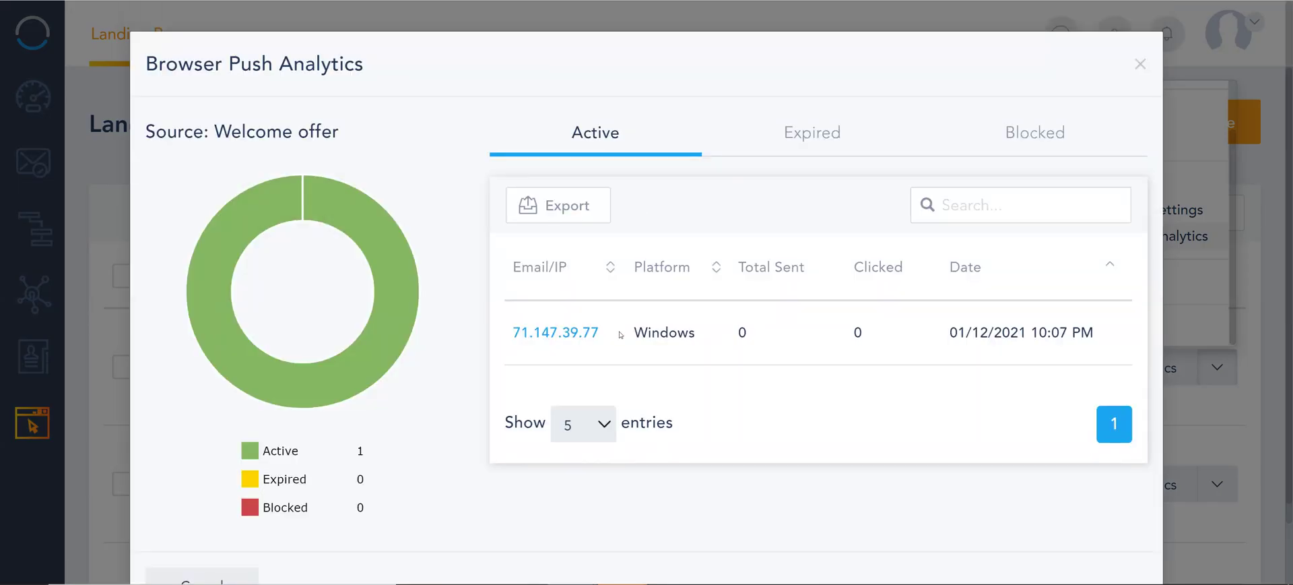
{"action": "left_click_drag", "start_coordinate": [620, 333], "coordinate": [511, 332]}
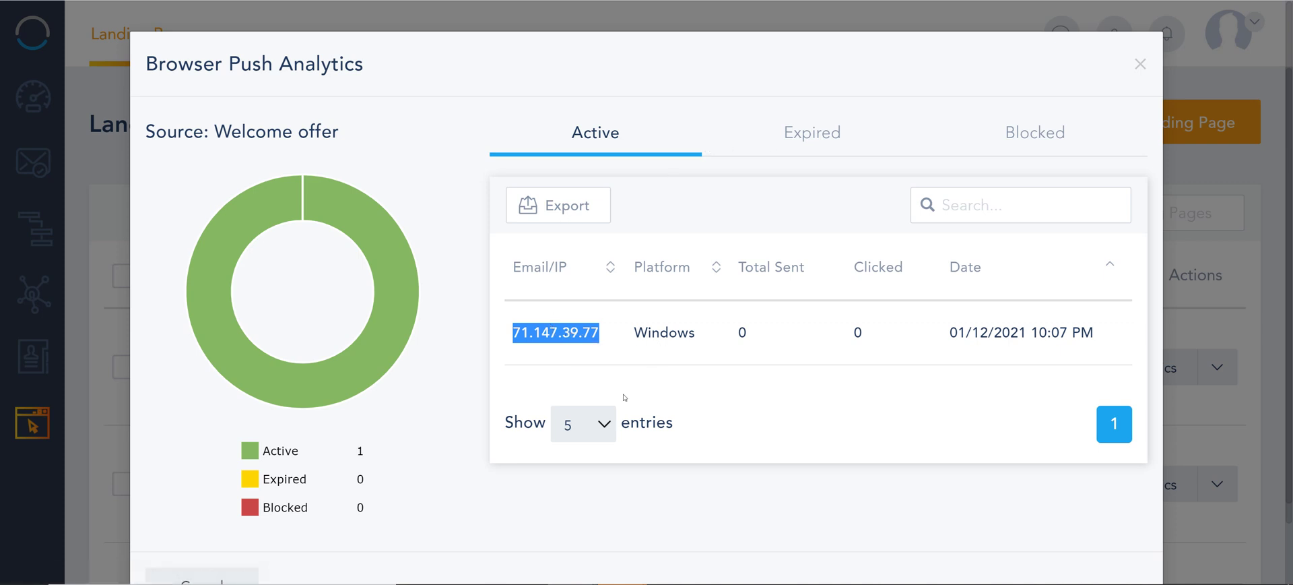
{"action": "scroll", "coordinate": [436, 483], "scroll_direction": "down", "scroll_amount": 1}
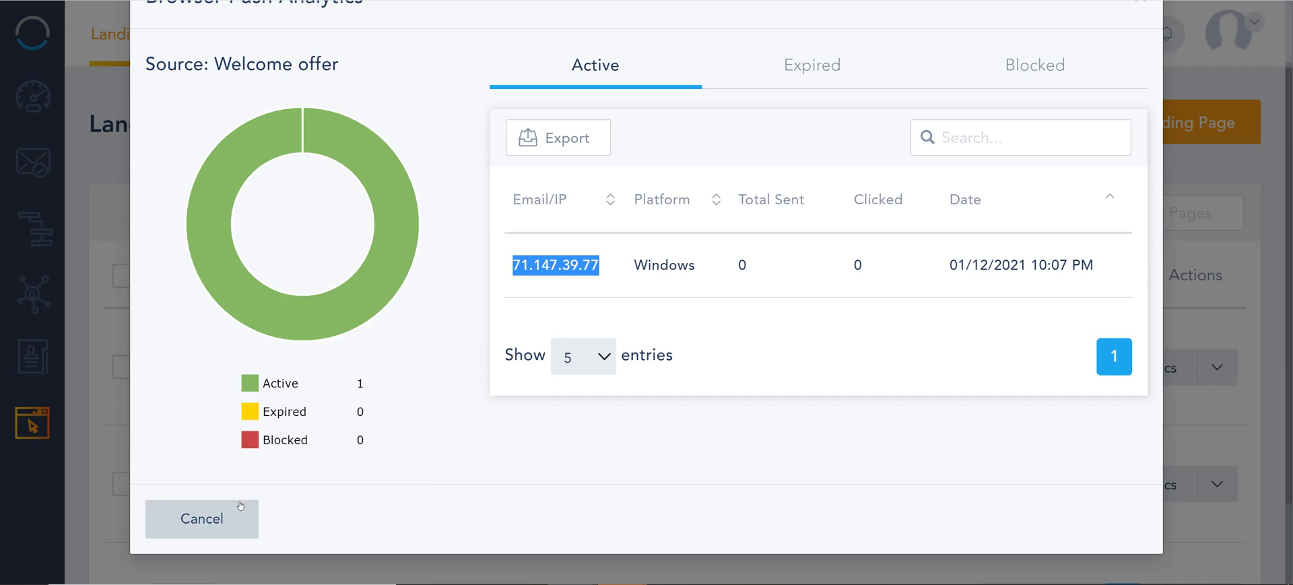